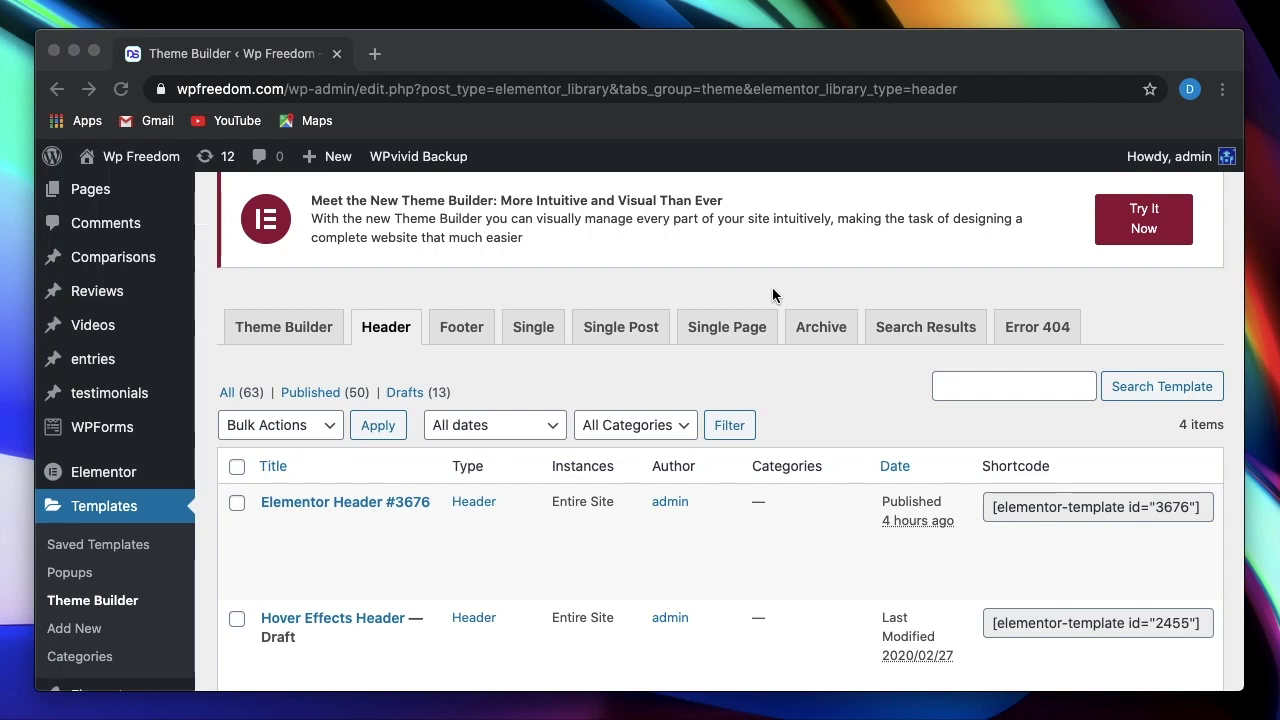
# Step: Trash the Elementor Header #3676 template so three header templates remain
pyautogui.scroll(-5, 468, 510)
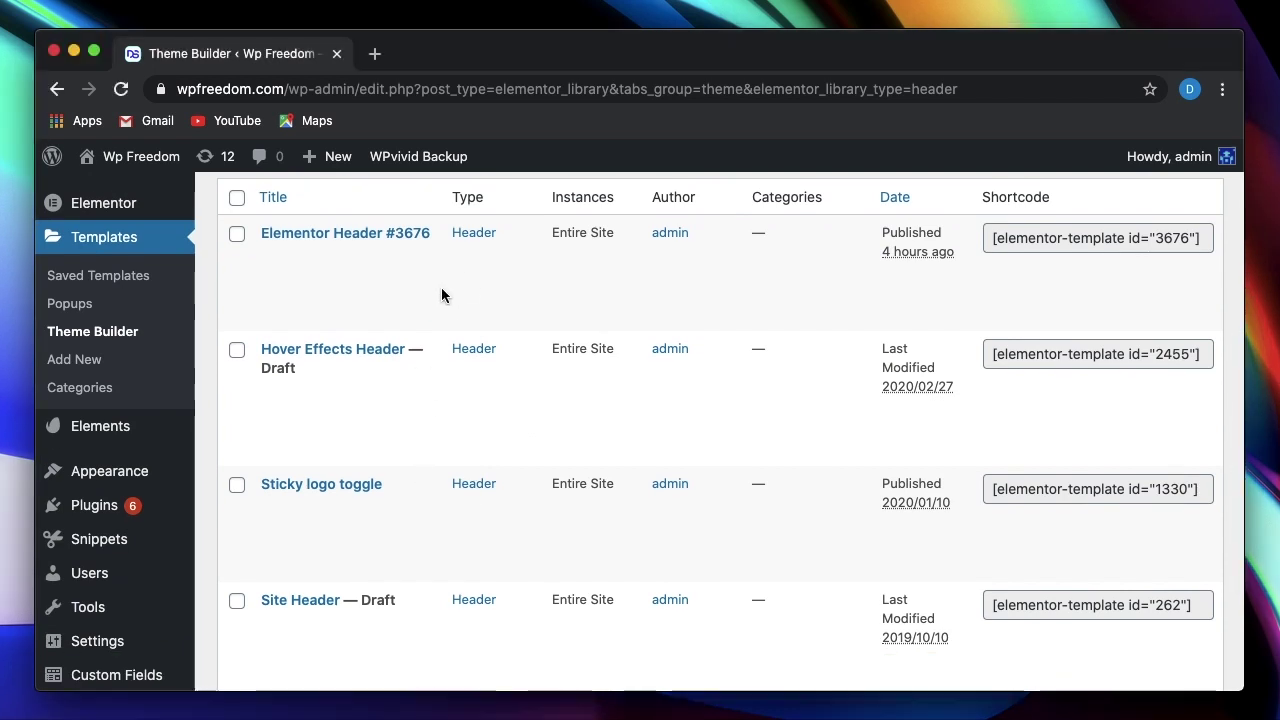
pyautogui.click(385, 256)
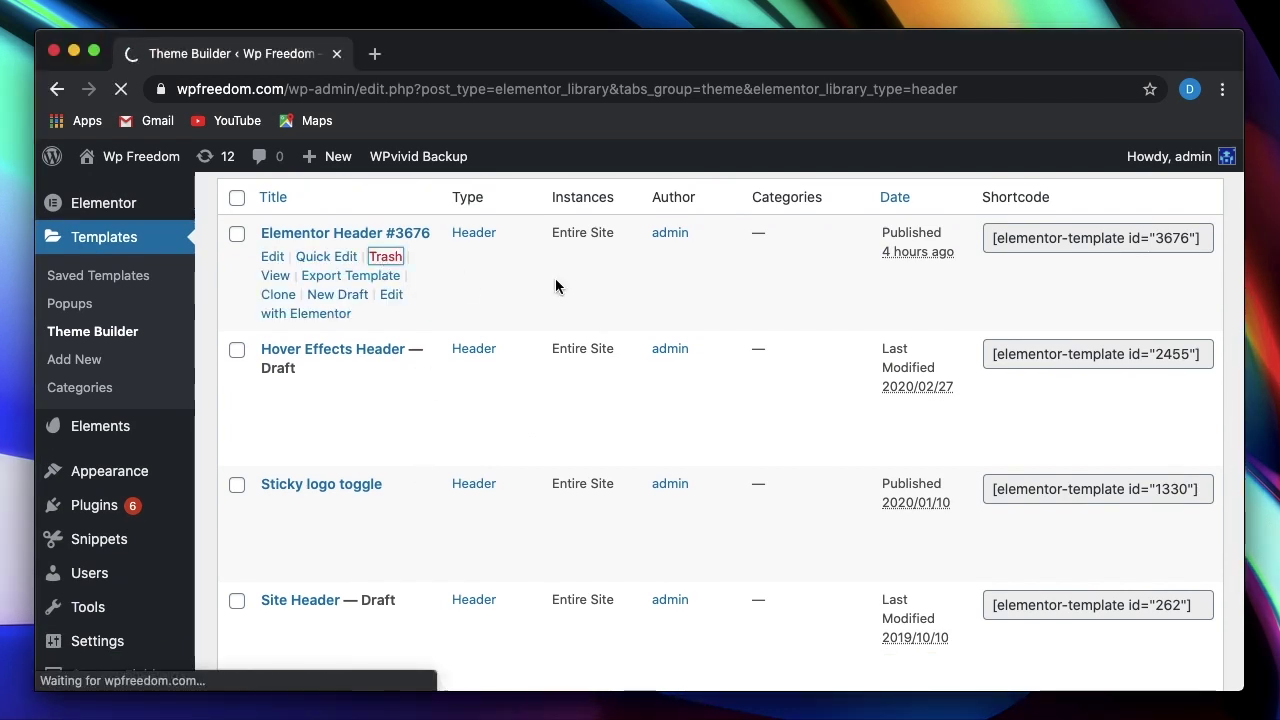
pyautogui.scroll(-3, 691, 314)
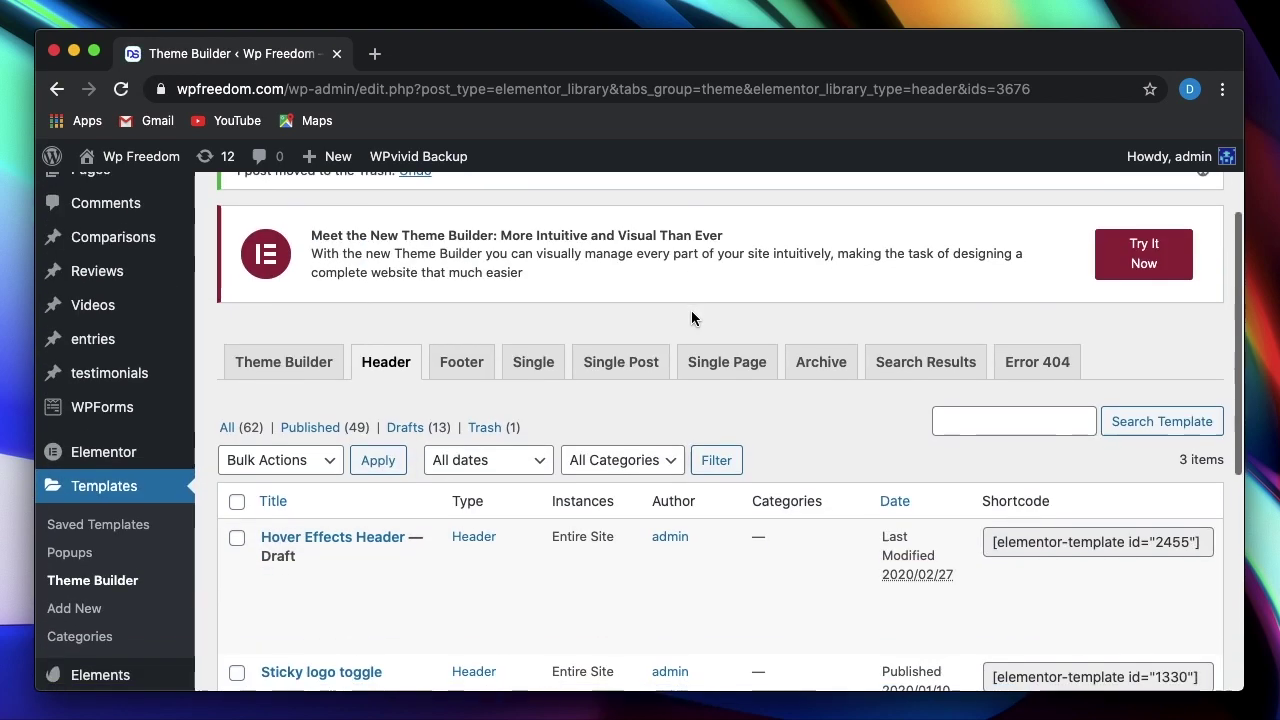
pyautogui.scroll(-1, 809, 445)
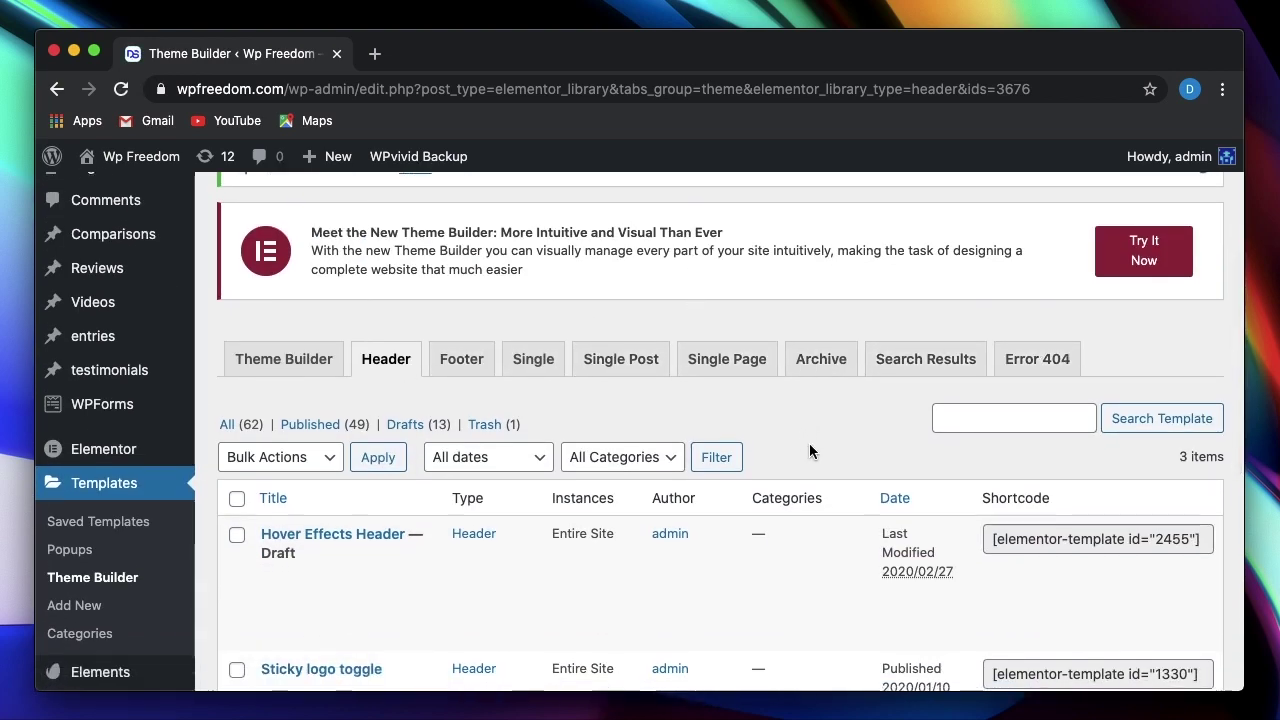
pyautogui.scroll(-4, 809, 443)
pyautogui.scroll(1, 820, 357)
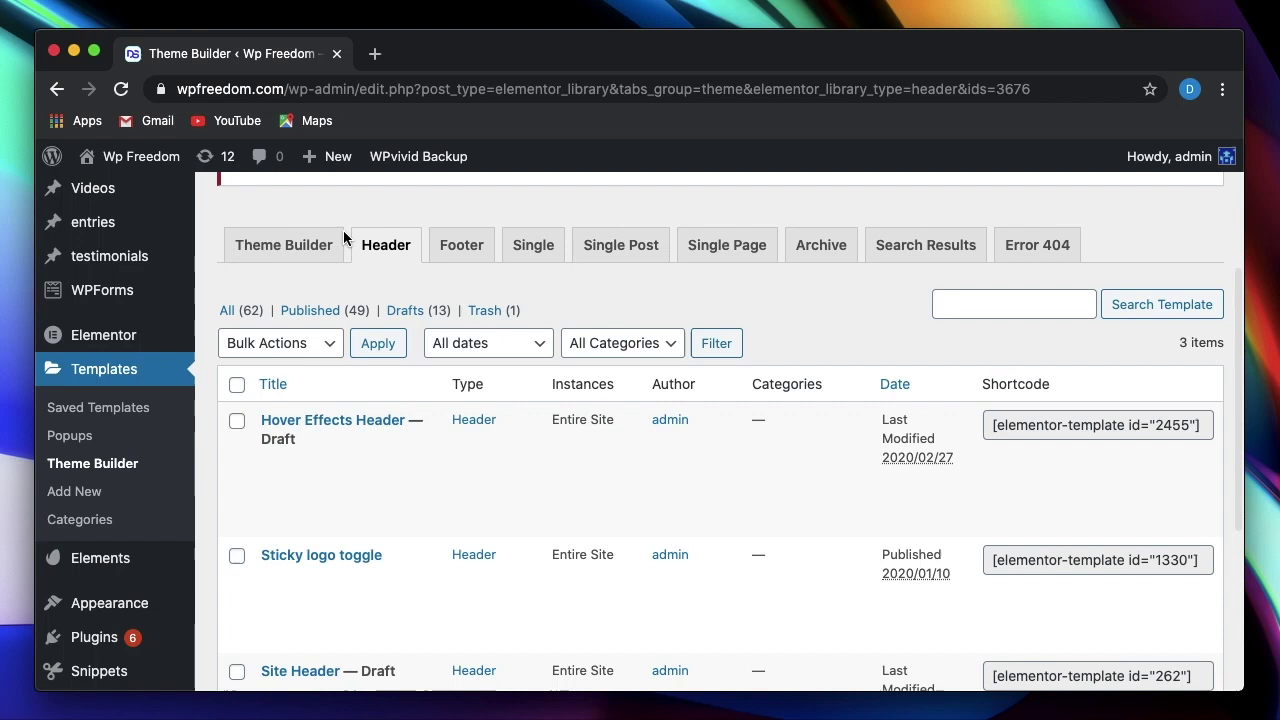
pyautogui.scroll(-4, 662, 422)
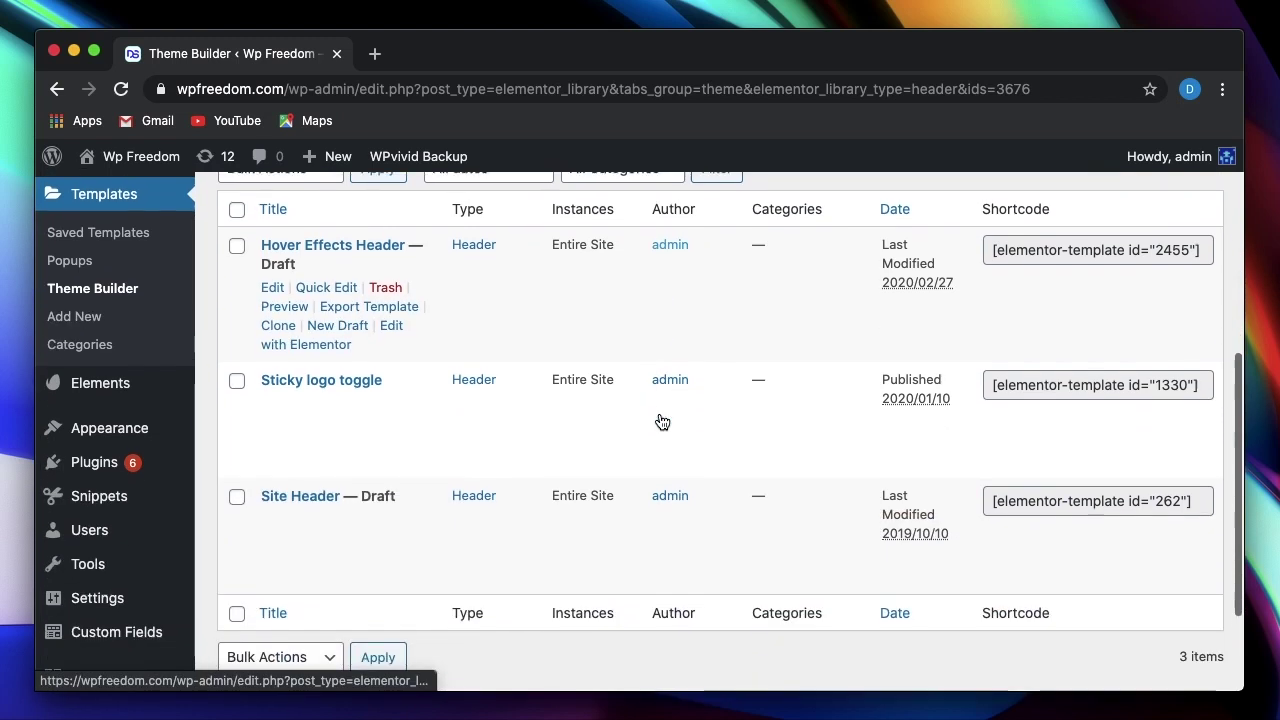
pyautogui.moveTo(489, 425)
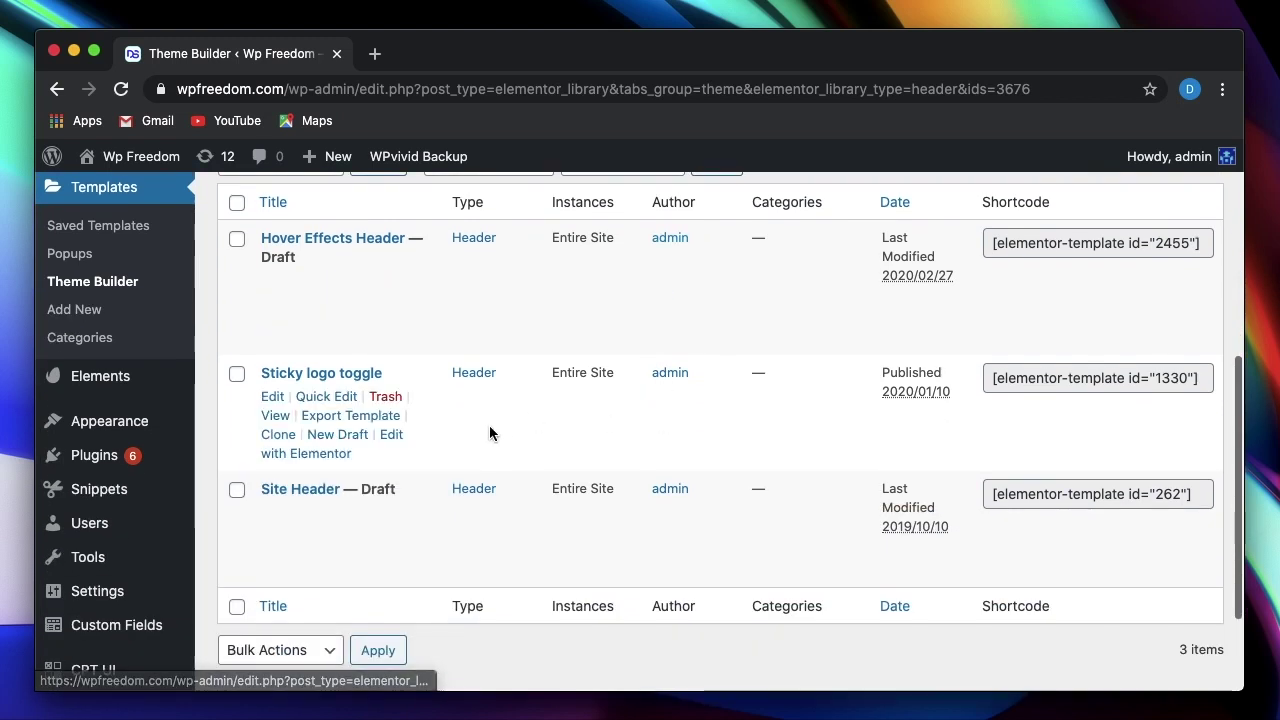
# Step: Edit the Sticky logo toggle header in Elementor and show the editor's settings menu
pyautogui.click(395, 437)
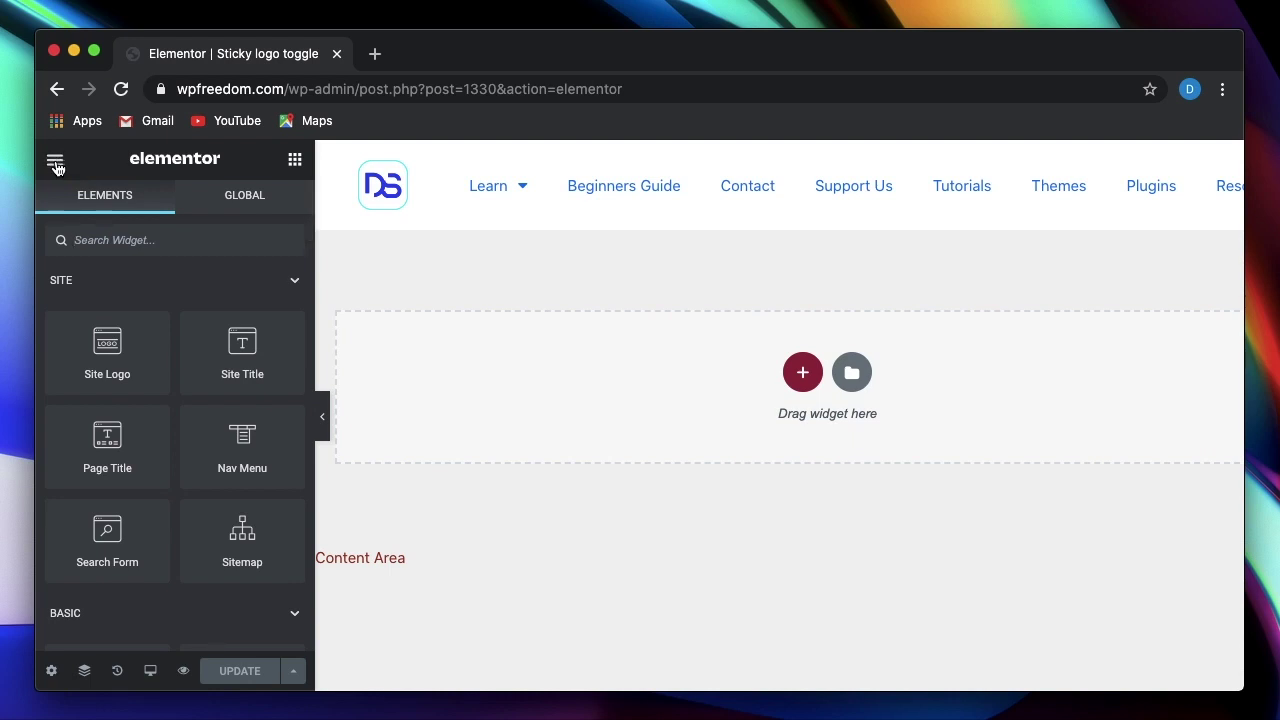
pyautogui.click(55, 163)
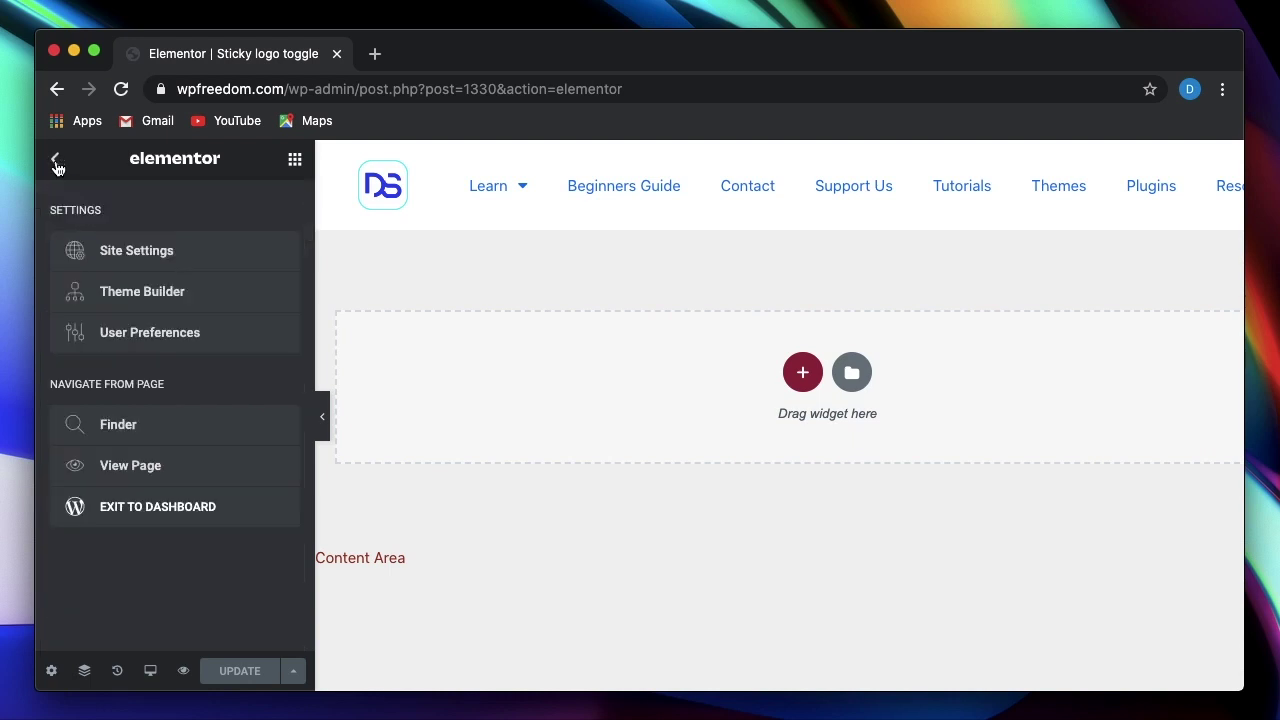
# Step: Go to Theme Builder and browse the All Parts grid of site templates
pyautogui.click(146, 300)
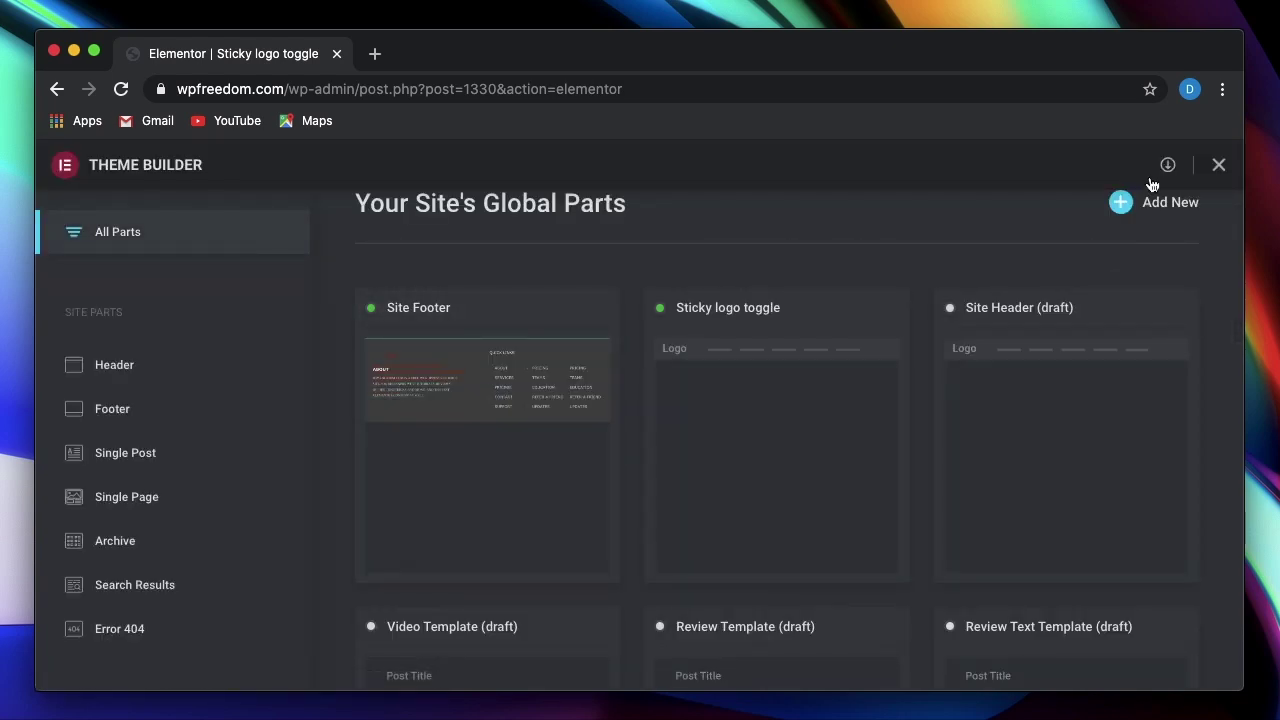
pyautogui.scroll(-2, 491, 394)
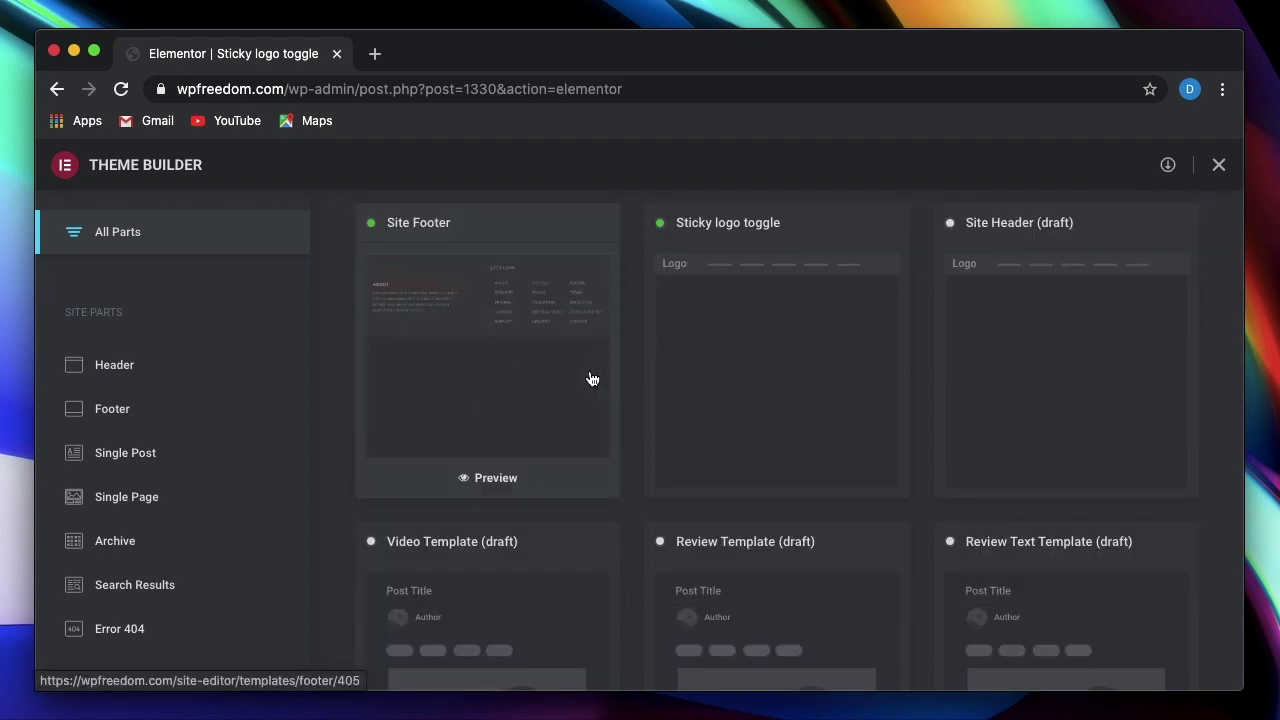
pyautogui.scroll(3, 586, 438)
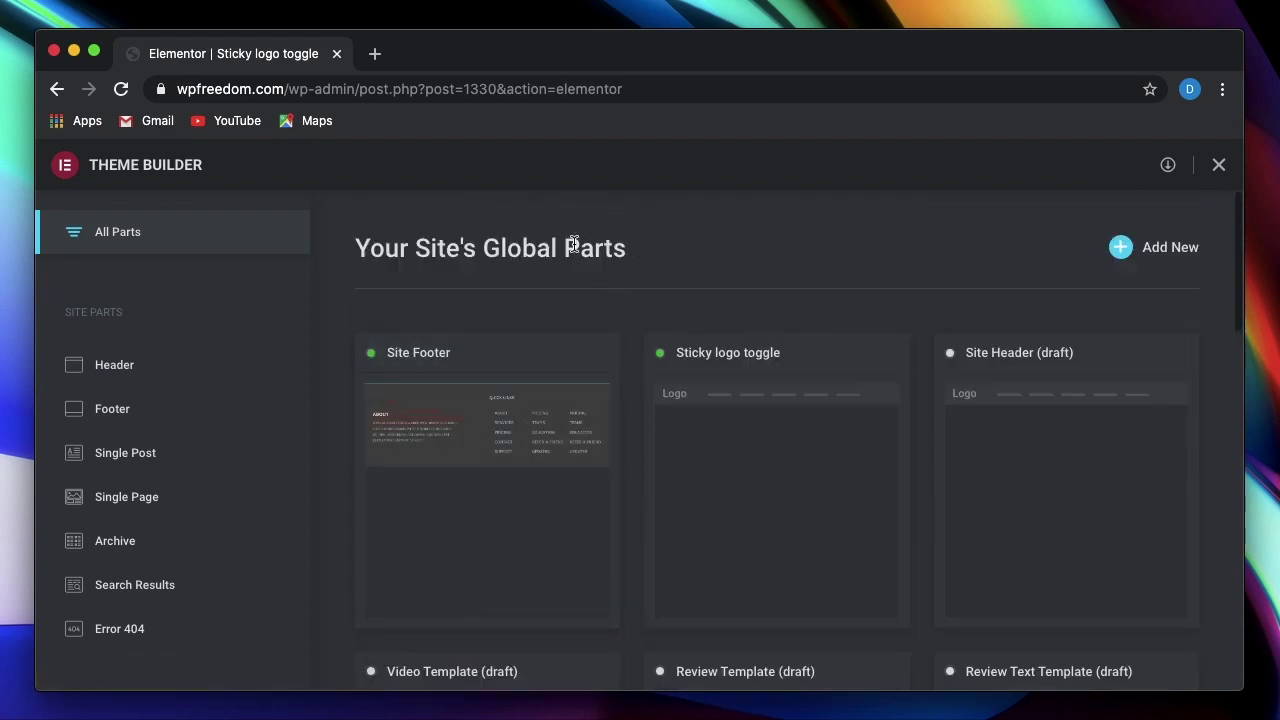
pyautogui.tripleClick(500, 250)
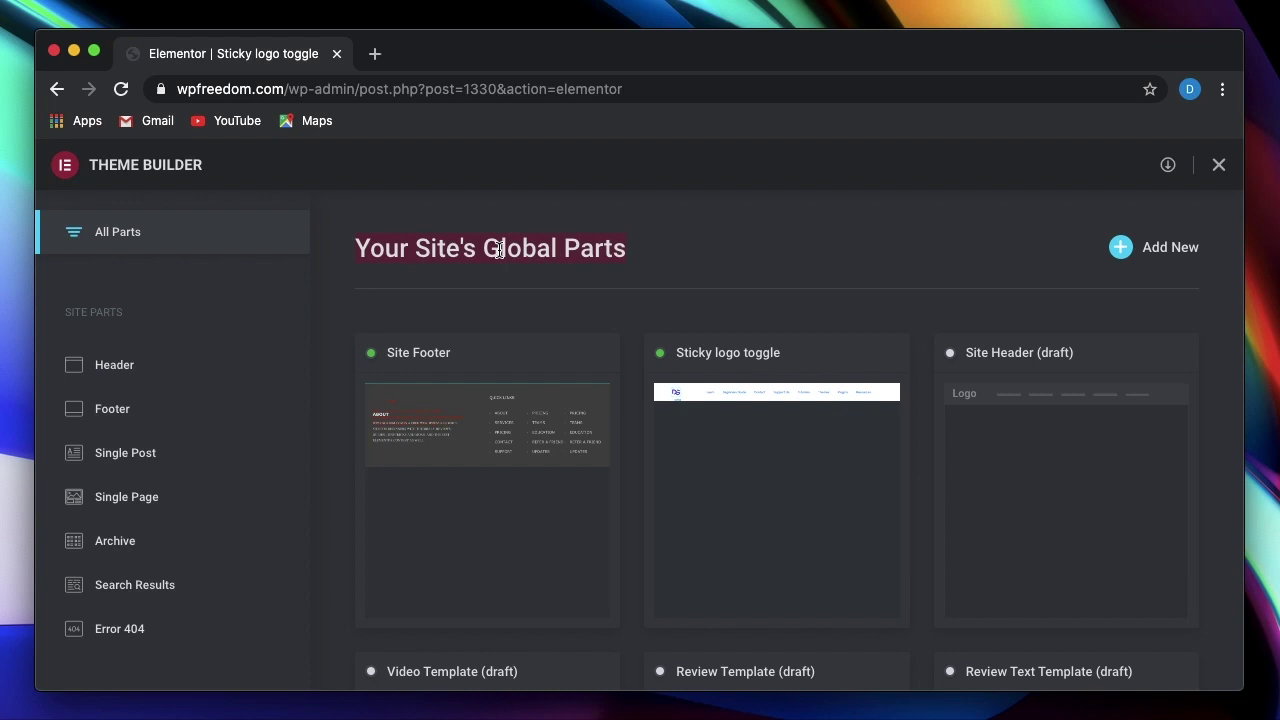
pyautogui.scroll(-12, 688, 275)
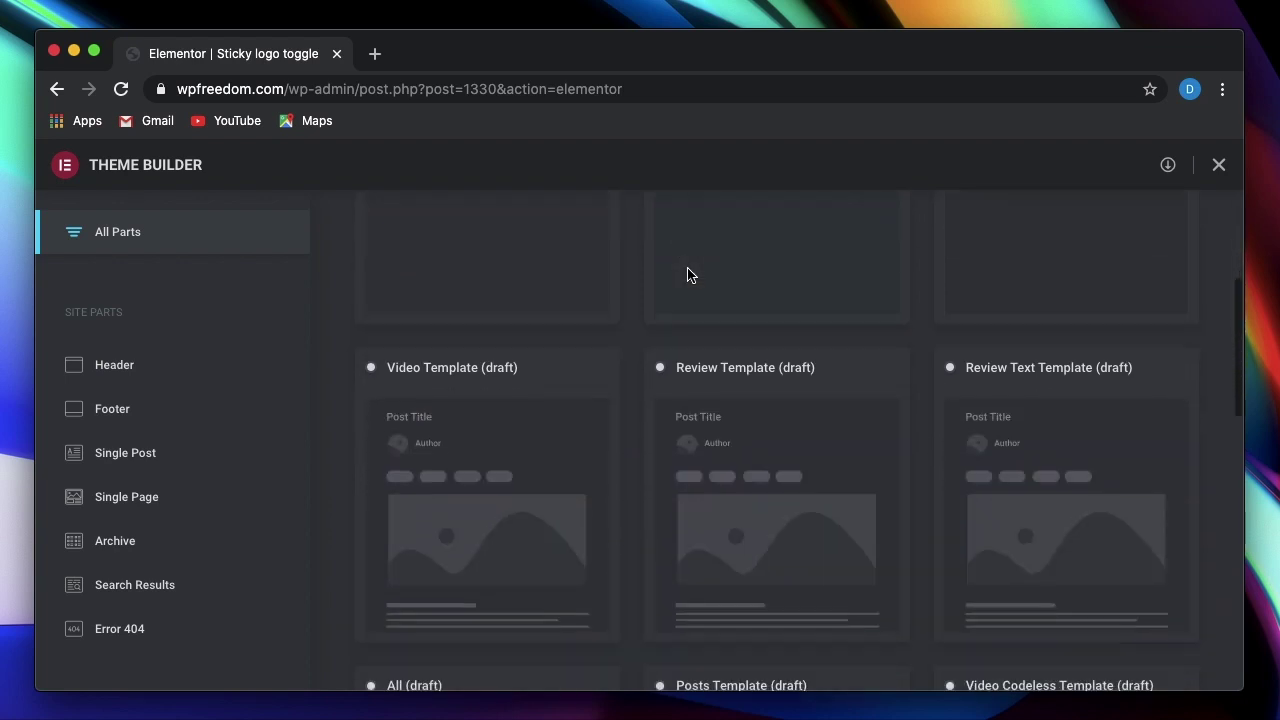
pyautogui.scroll(-1, 688, 277)
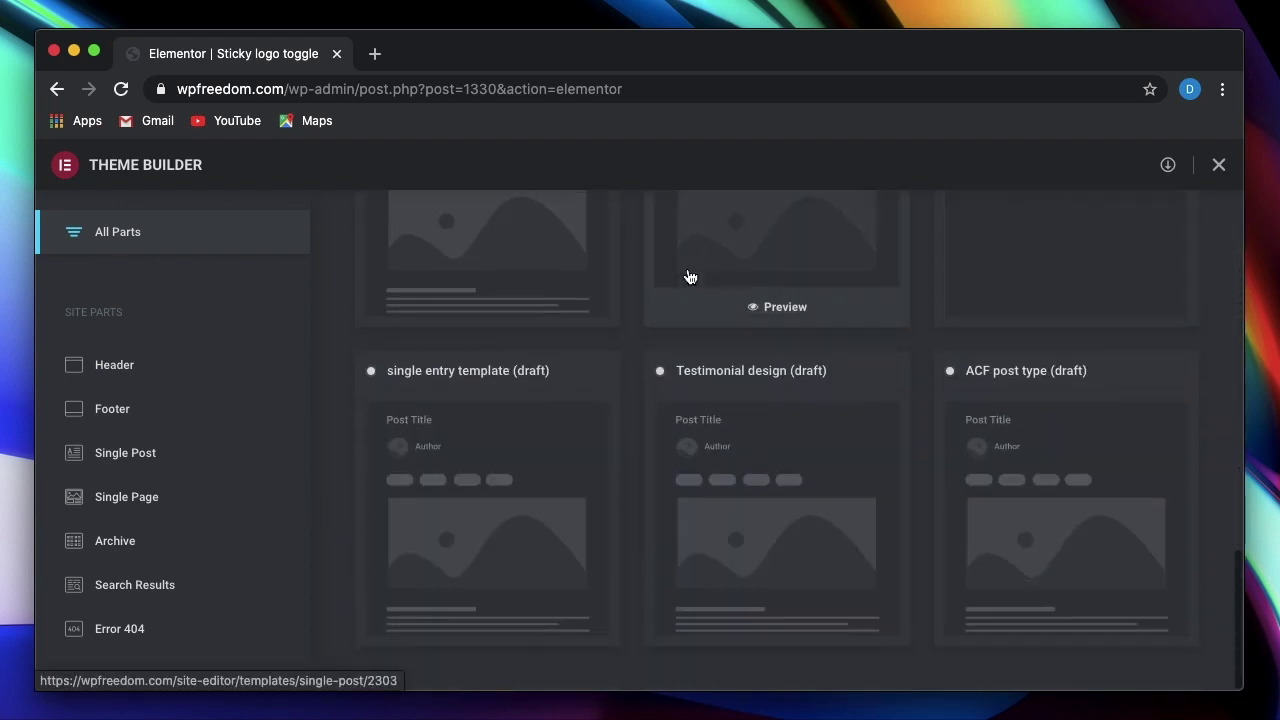
pyautogui.scroll(-7, 620, 443)
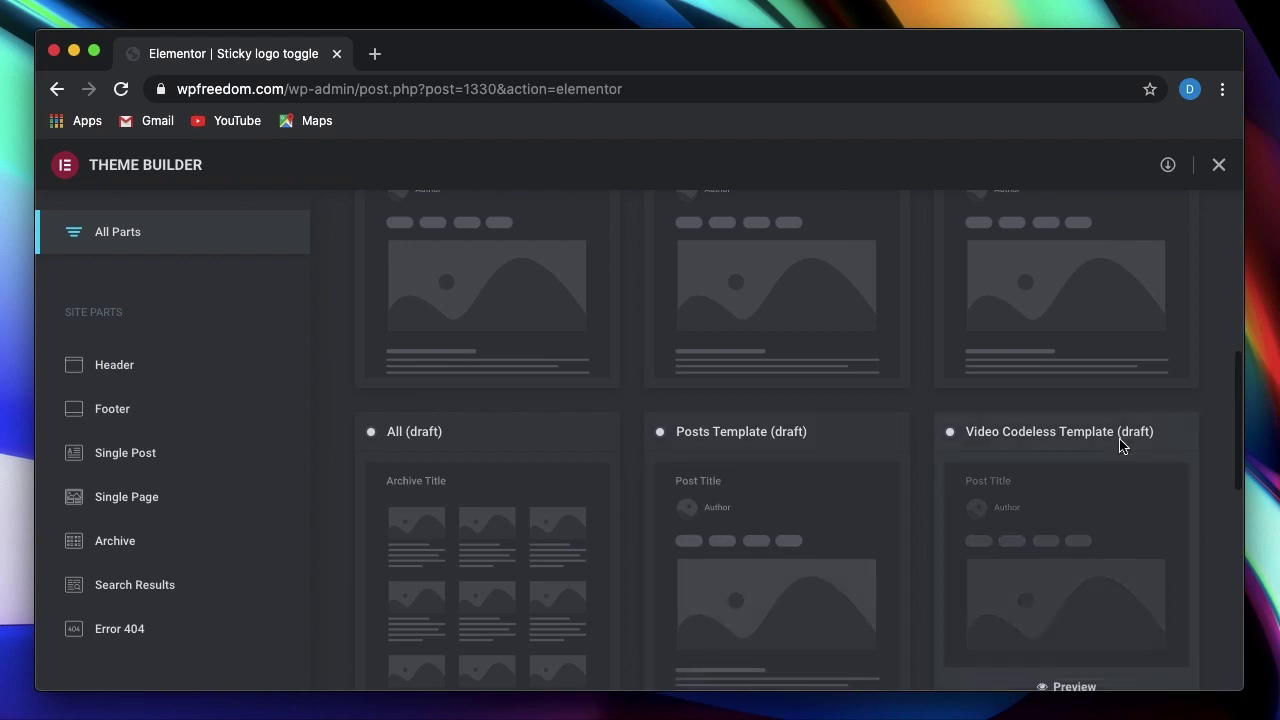
pyautogui.scroll(1, 745, 305)
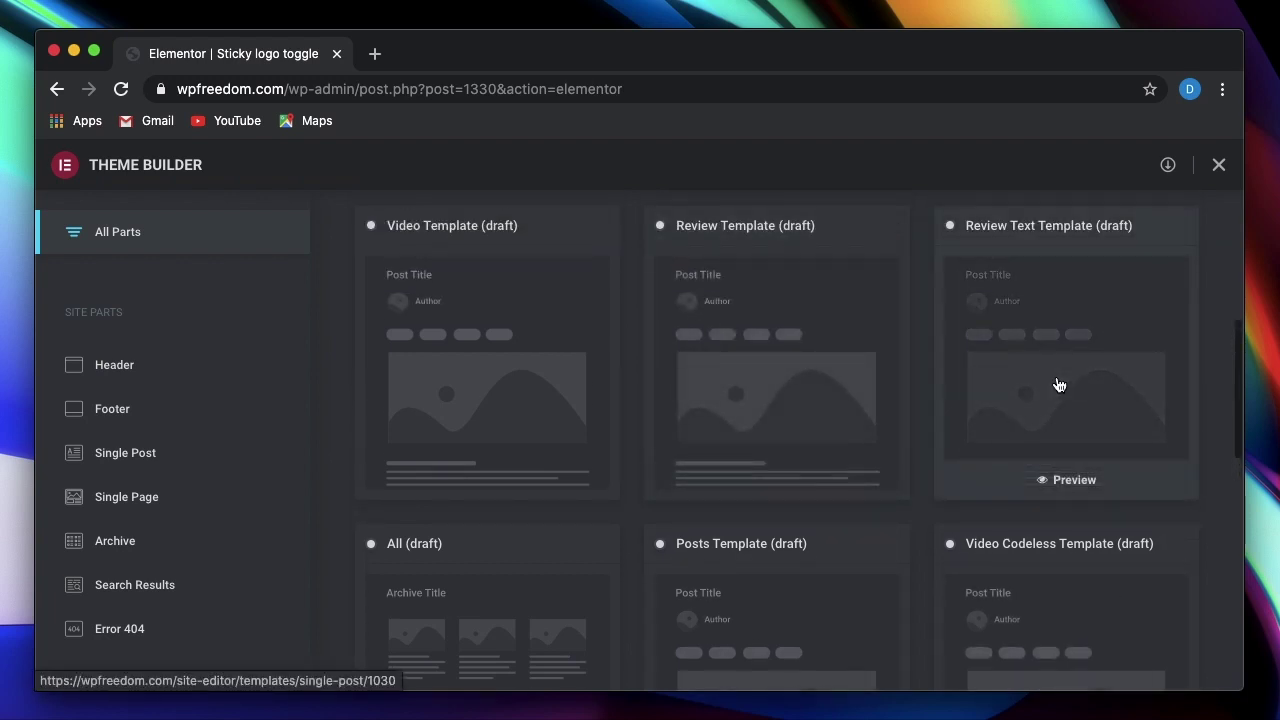
pyautogui.scroll(4, 789, 371)
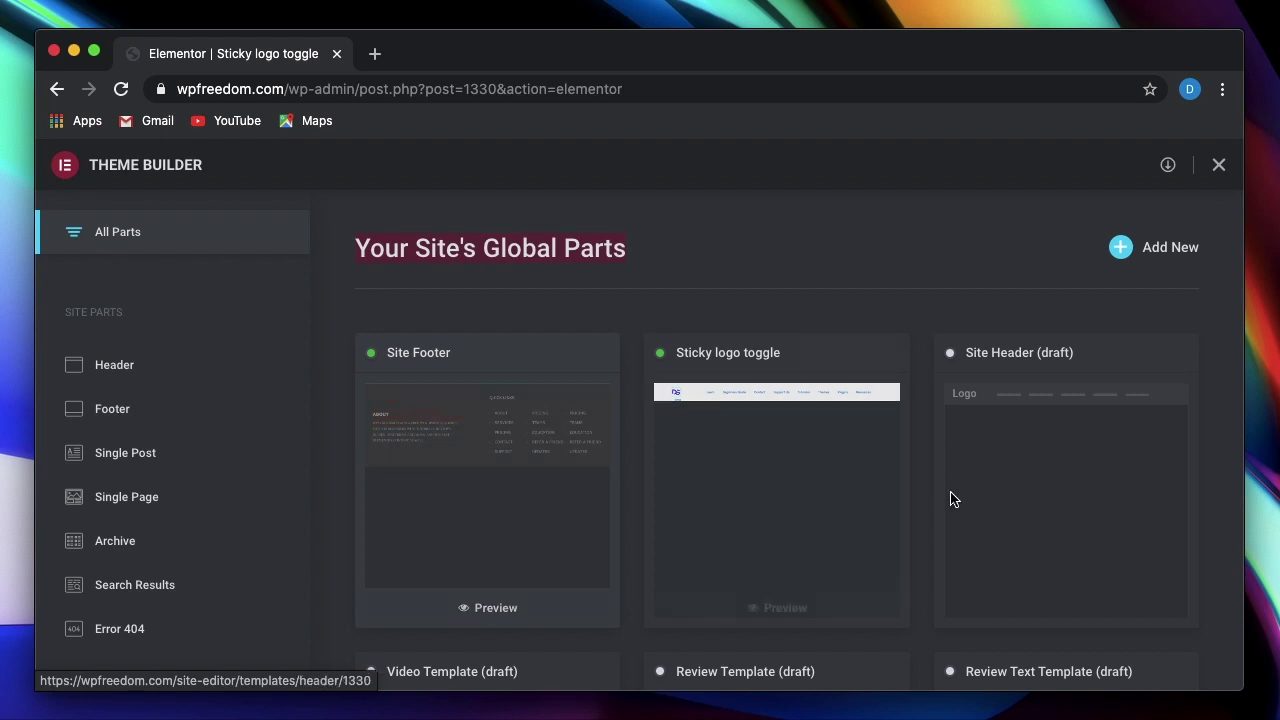
pyautogui.scroll(-3, 794, 517)
pyautogui.scroll(3, 792, 518)
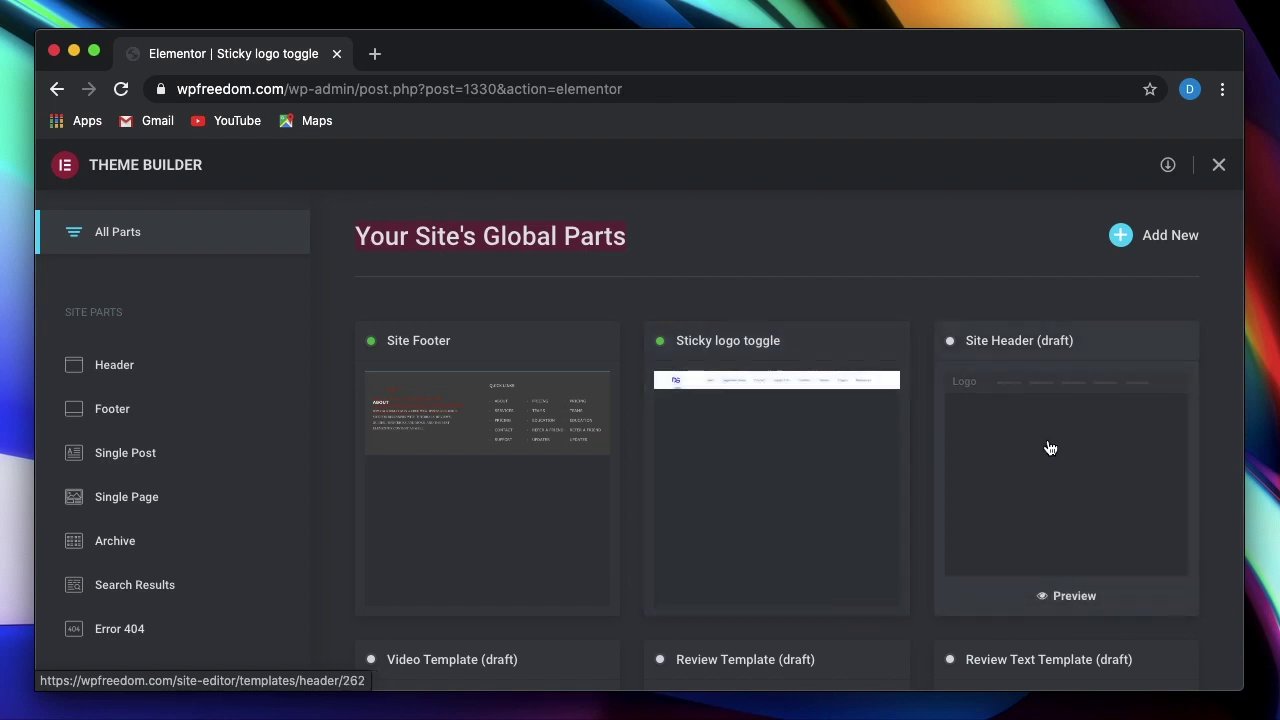
pyautogui.scroll(-6, 989, 423)
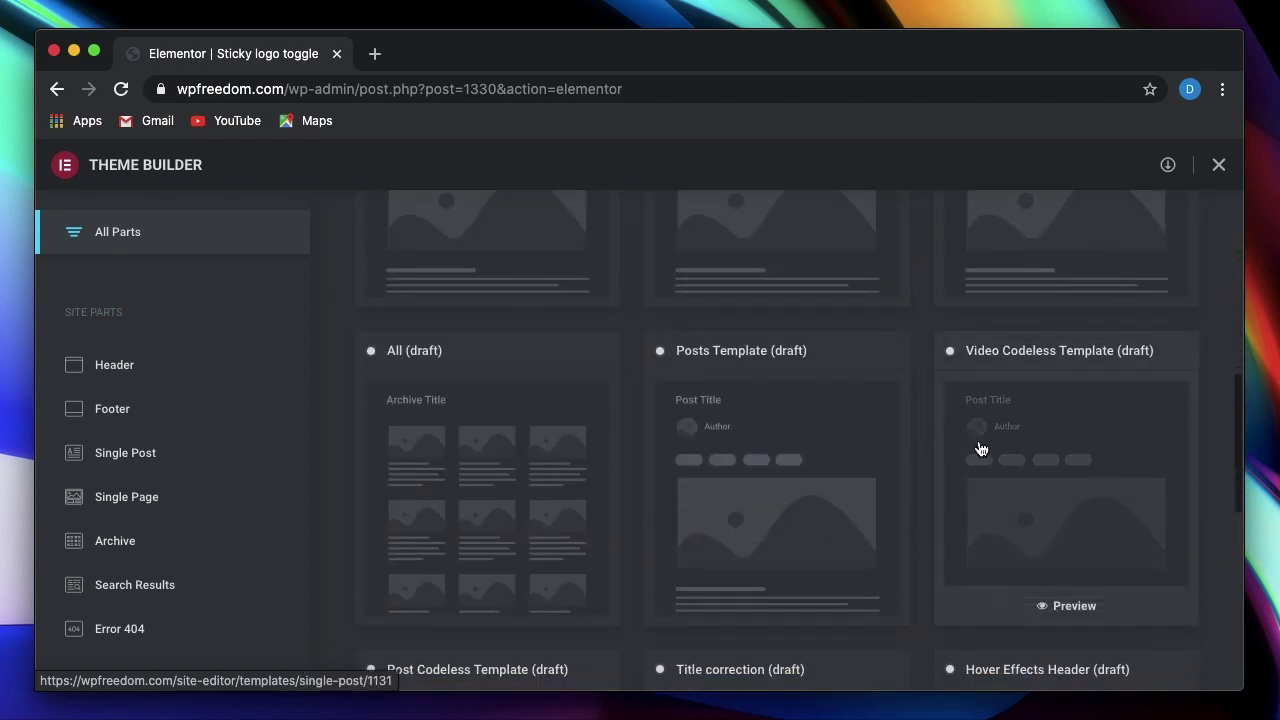
pyautogui.scroll(-4, 803, 495)
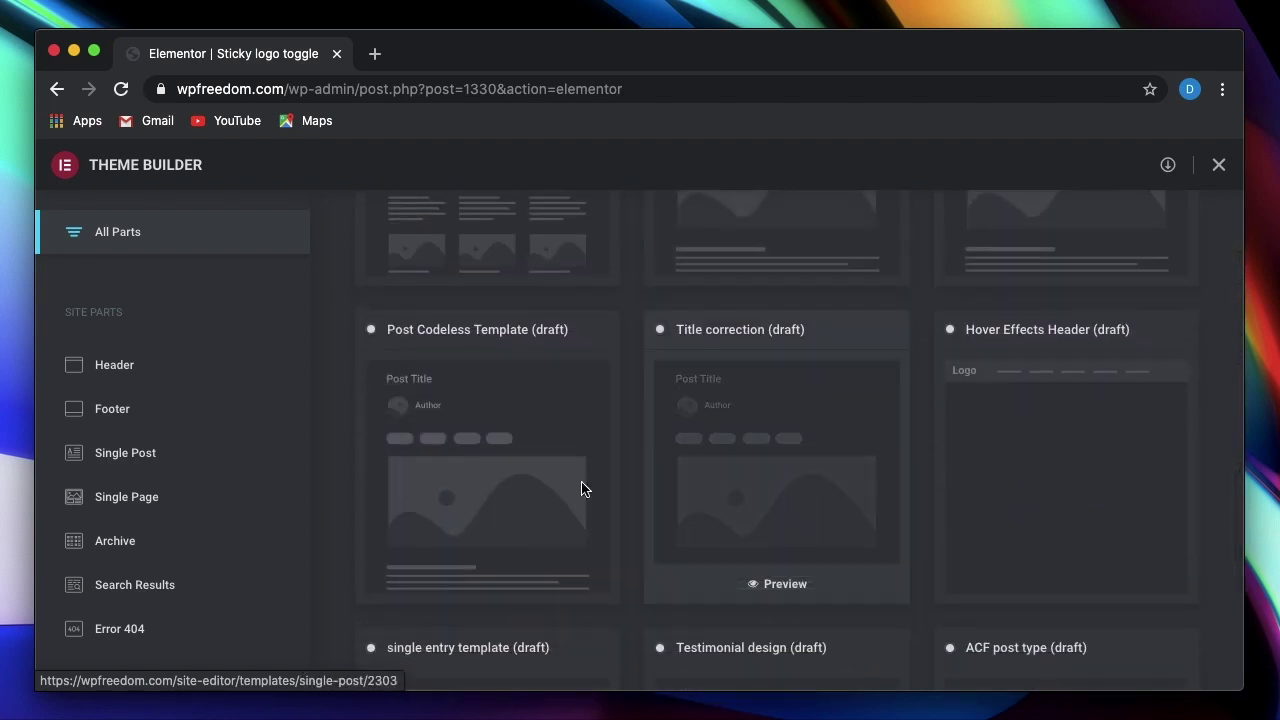
pyautogui.scroll(7, 540, 494)
pyautogui.scroll(2, 537, 424)
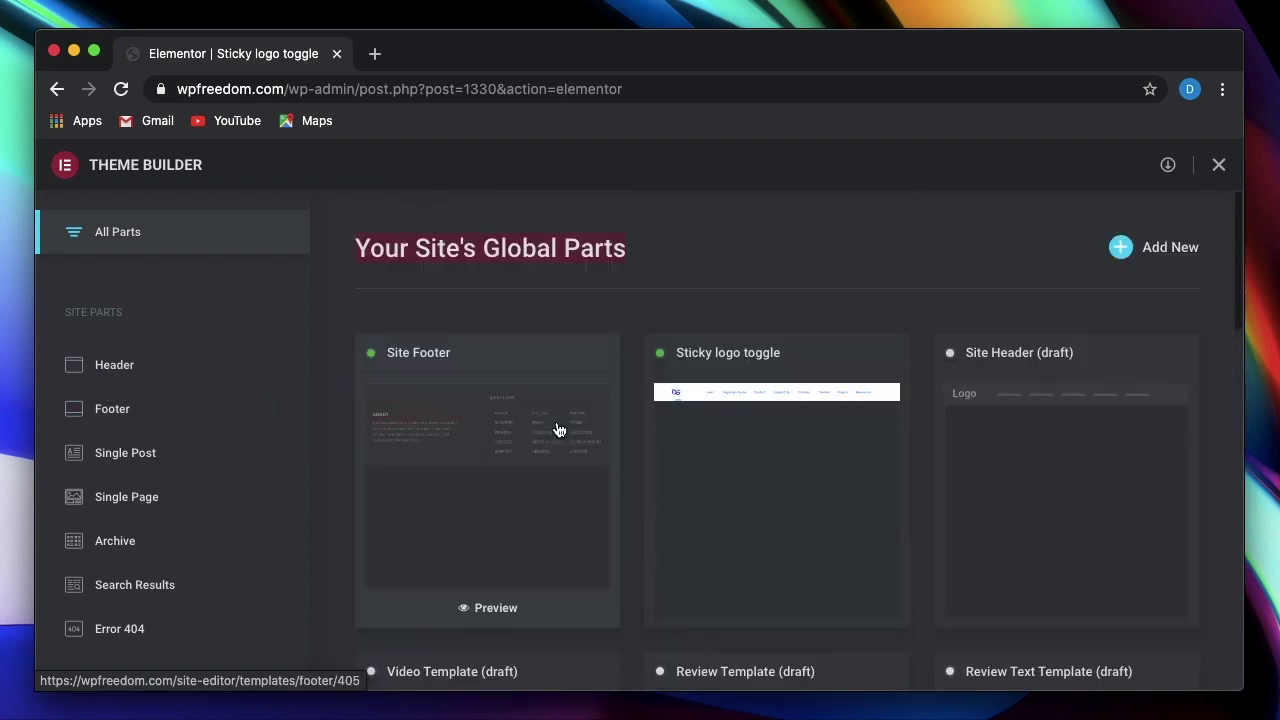
# Step: Show the header list and view Sticky logo toggle's Include Entire Site condition and conflict warning
pyautogui.click(771, 436)
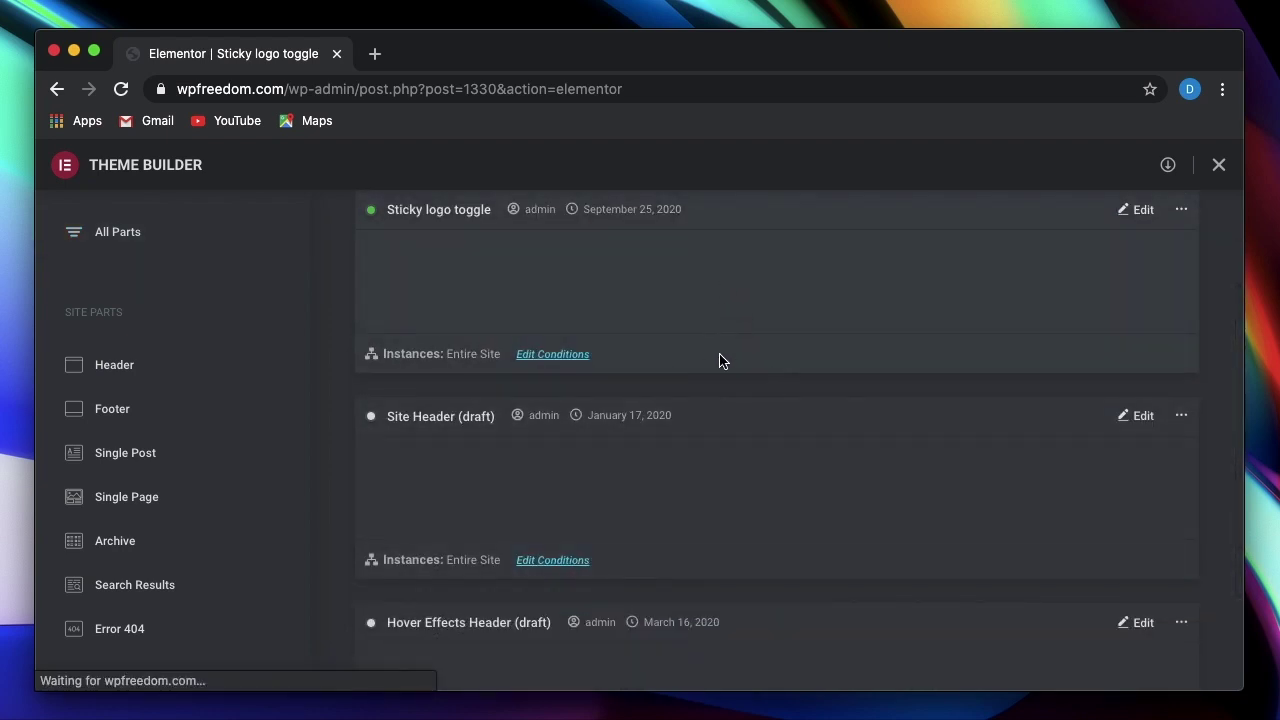
pyautogui.scroll(-3, 708, 506)
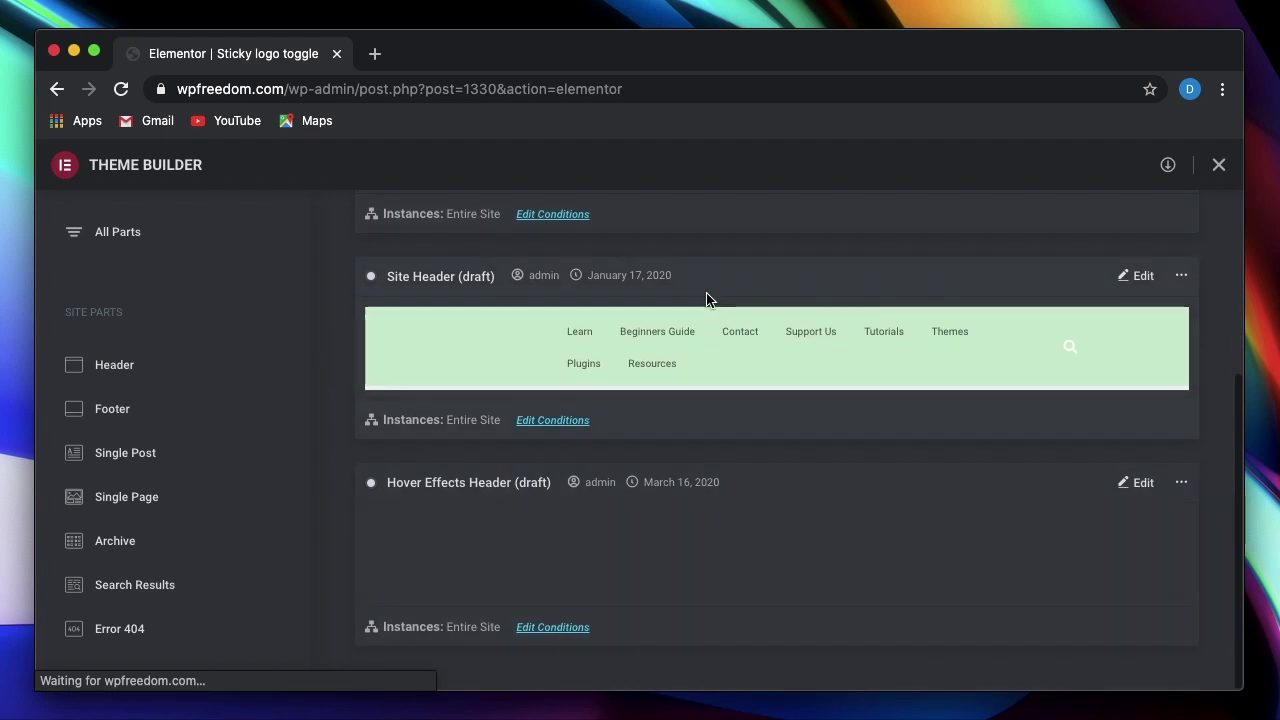
pyautogui.scroll(3, 697, 617)
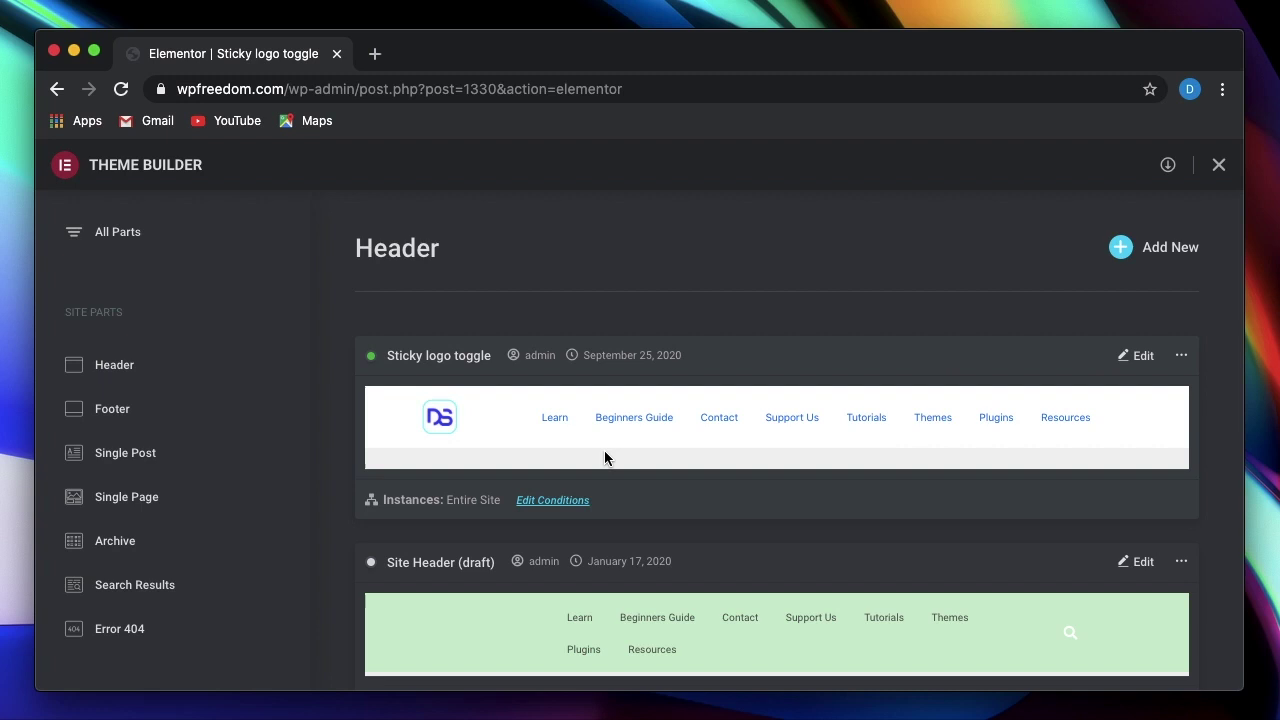
pyautogui.click(566, 501)
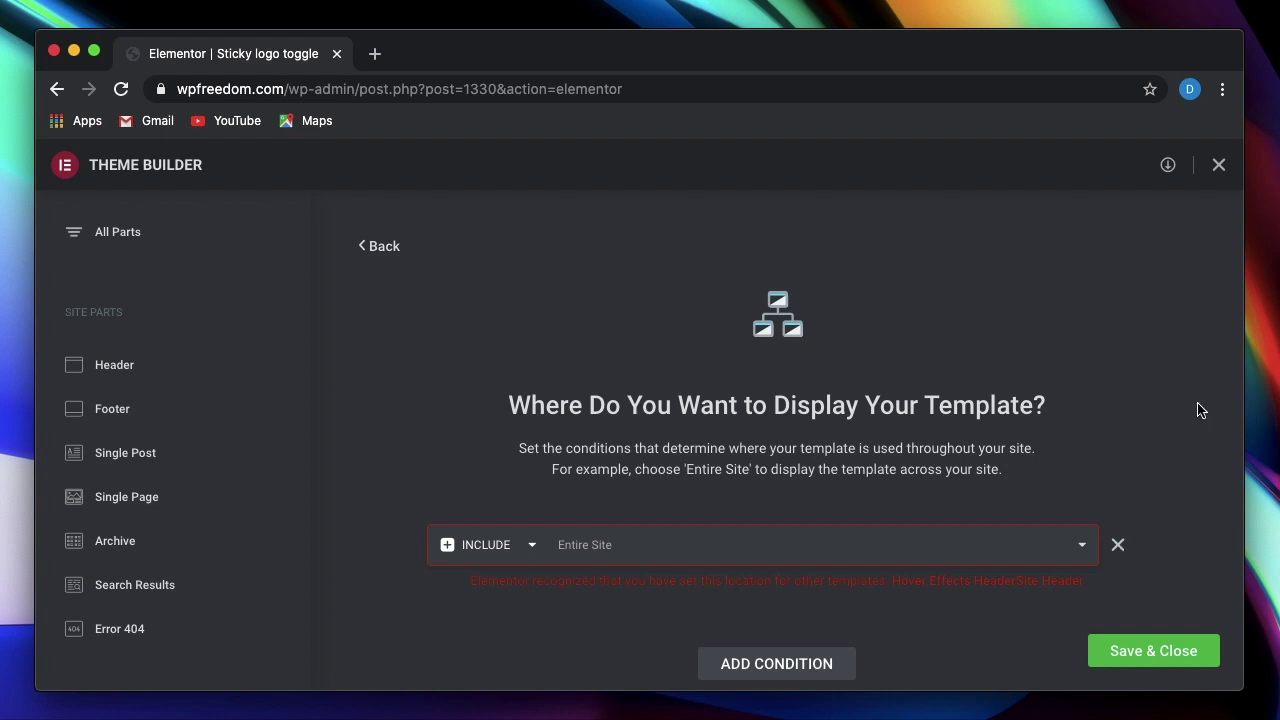
# Step: Return to Theme Builder from the editor menu and filter to Header templates
pyautogui.click(1219, 165)
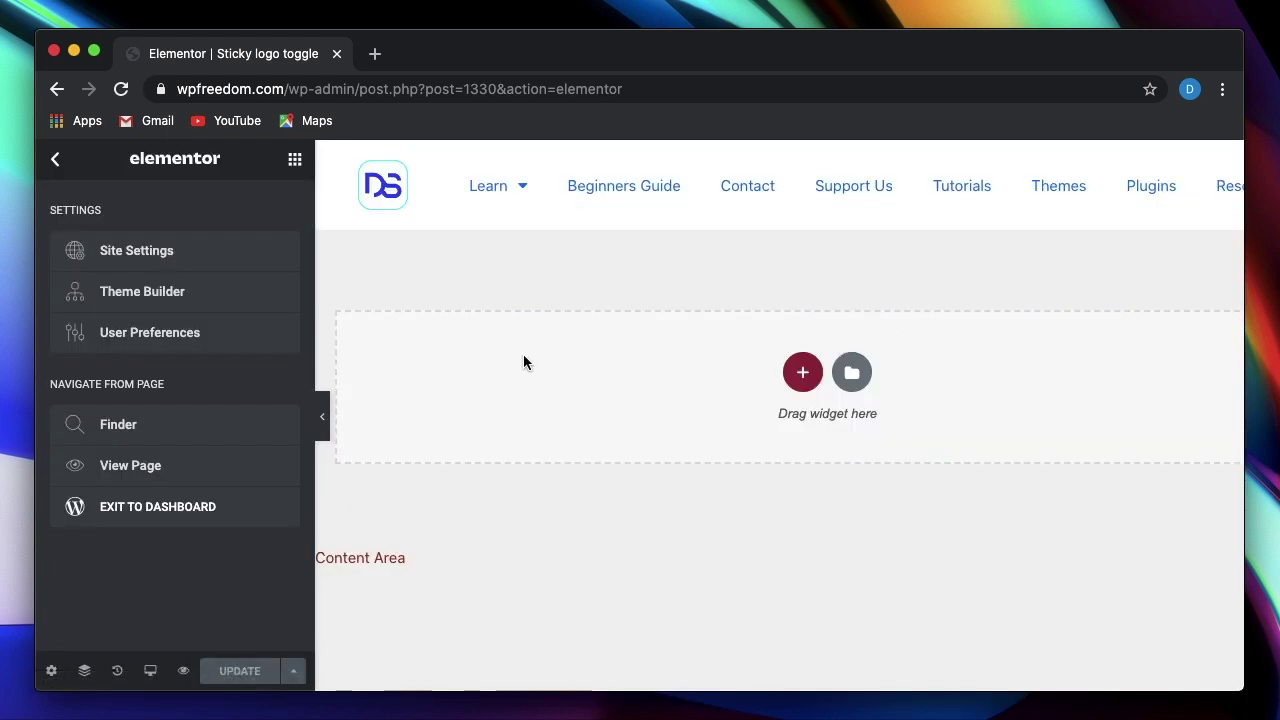
pyautogui.click(56, 159)
pyautogui.click(56, 159)
pyautogui.click(100, 288)
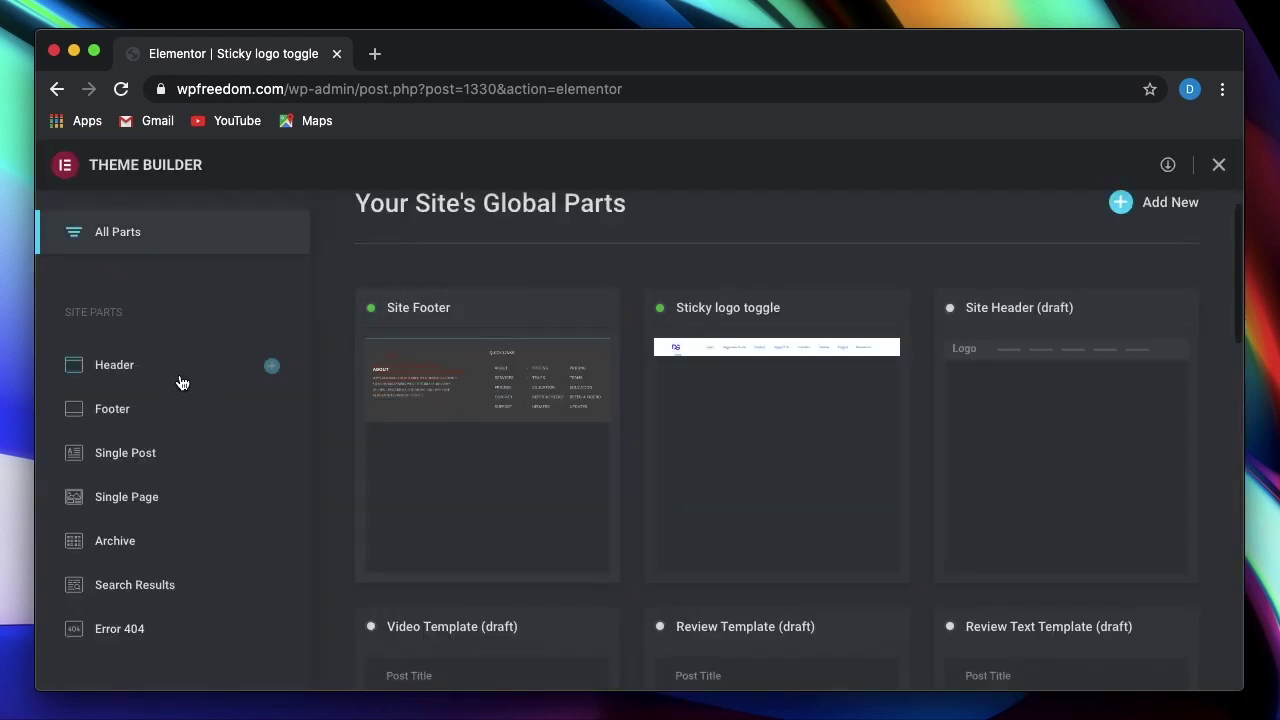
pyautogui.click(173, 376)
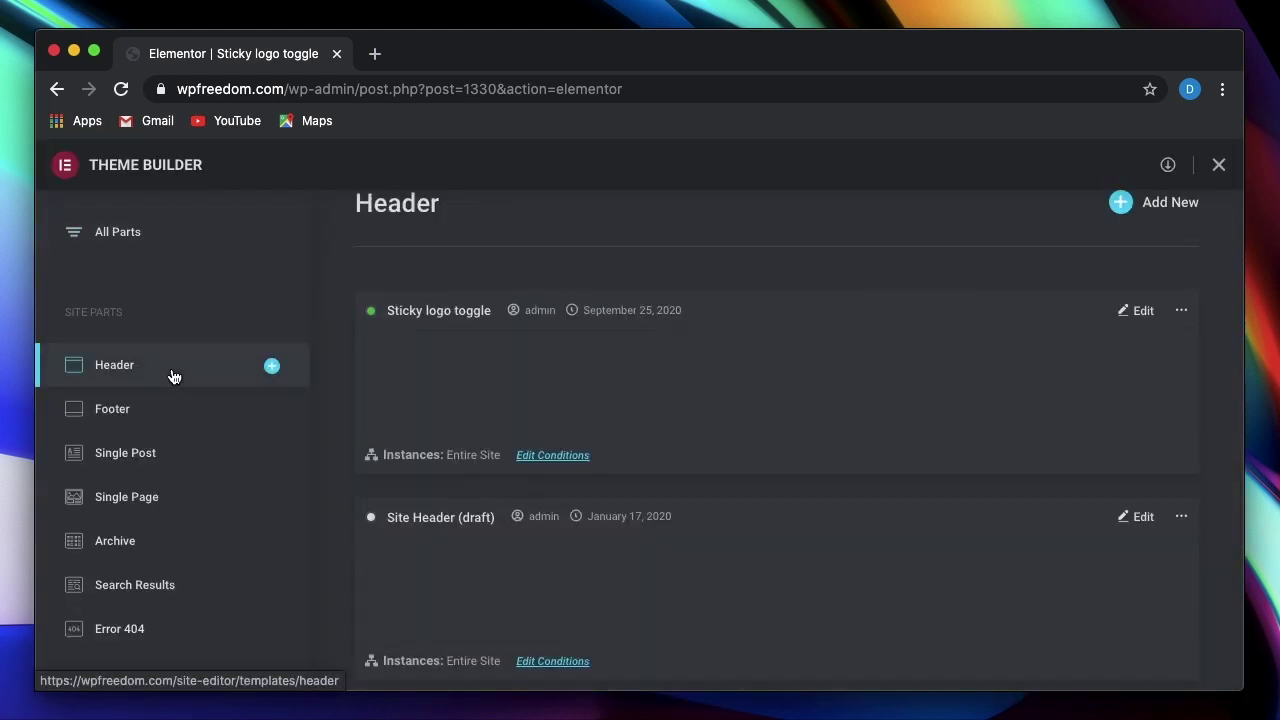
# Step: Delete Sticky logo toggle's Entire Site condition and save, leaving it with no instances
pyautogui.click(1182, 316)
pyautogui.click(1182, 316)
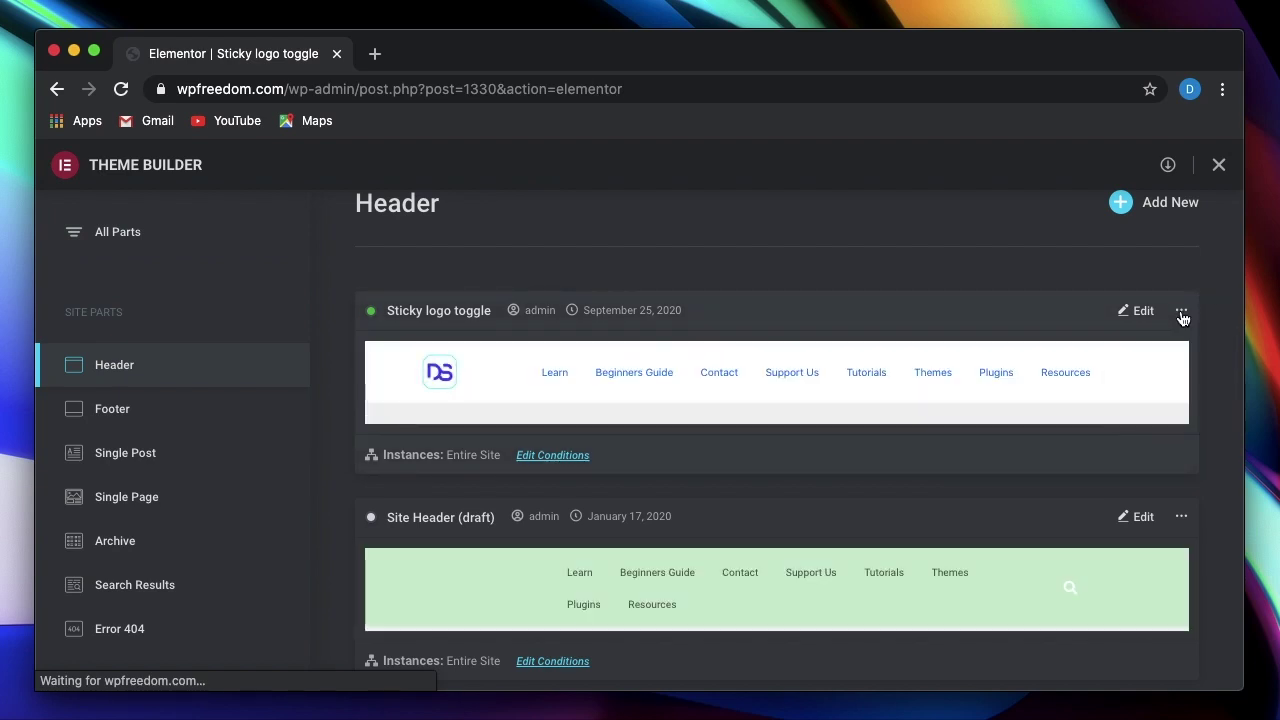
pyautogui.click(1182, 316)
pyautogui.click(563, 456)
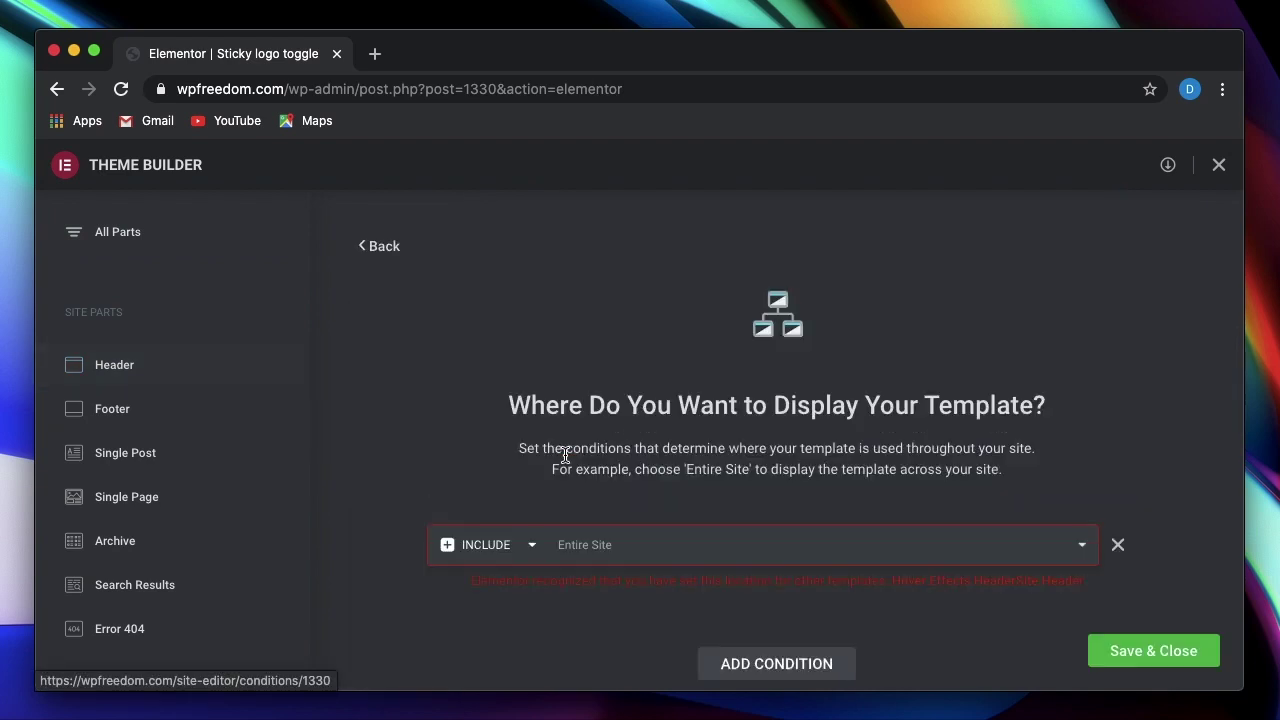
pyautogui.click(1118, 546)
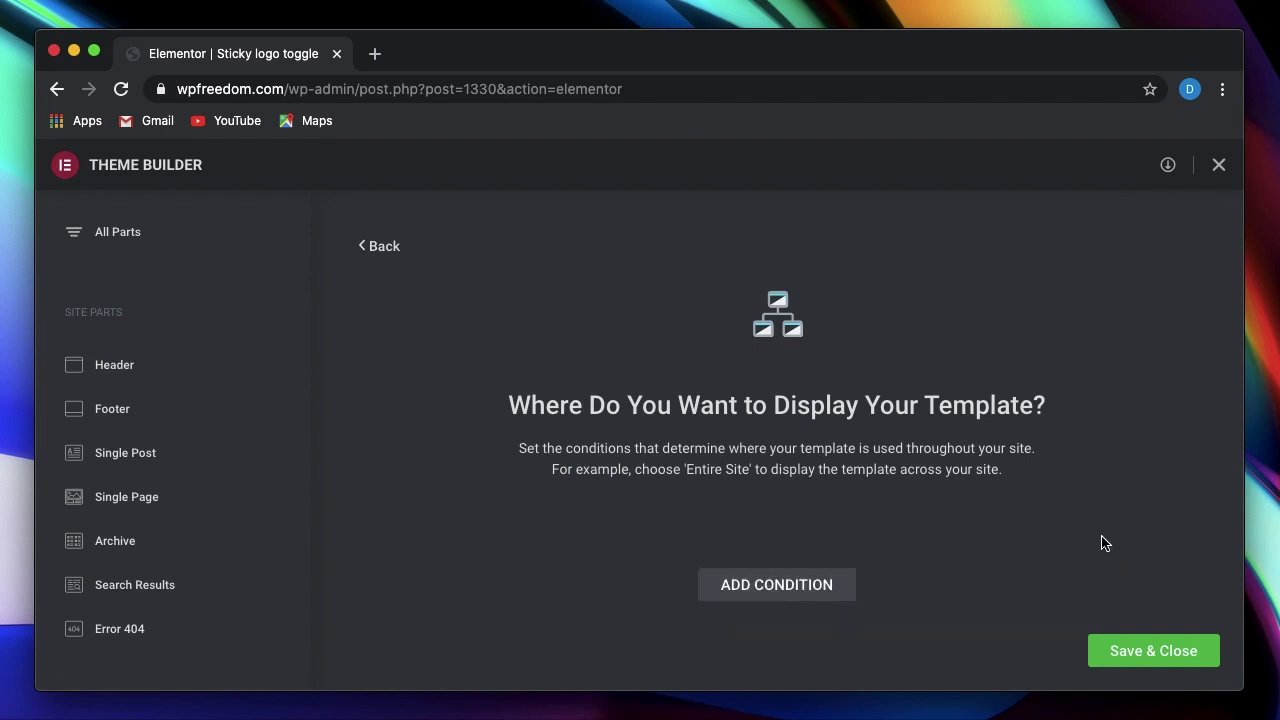
pyautogui.click(1117, 658)
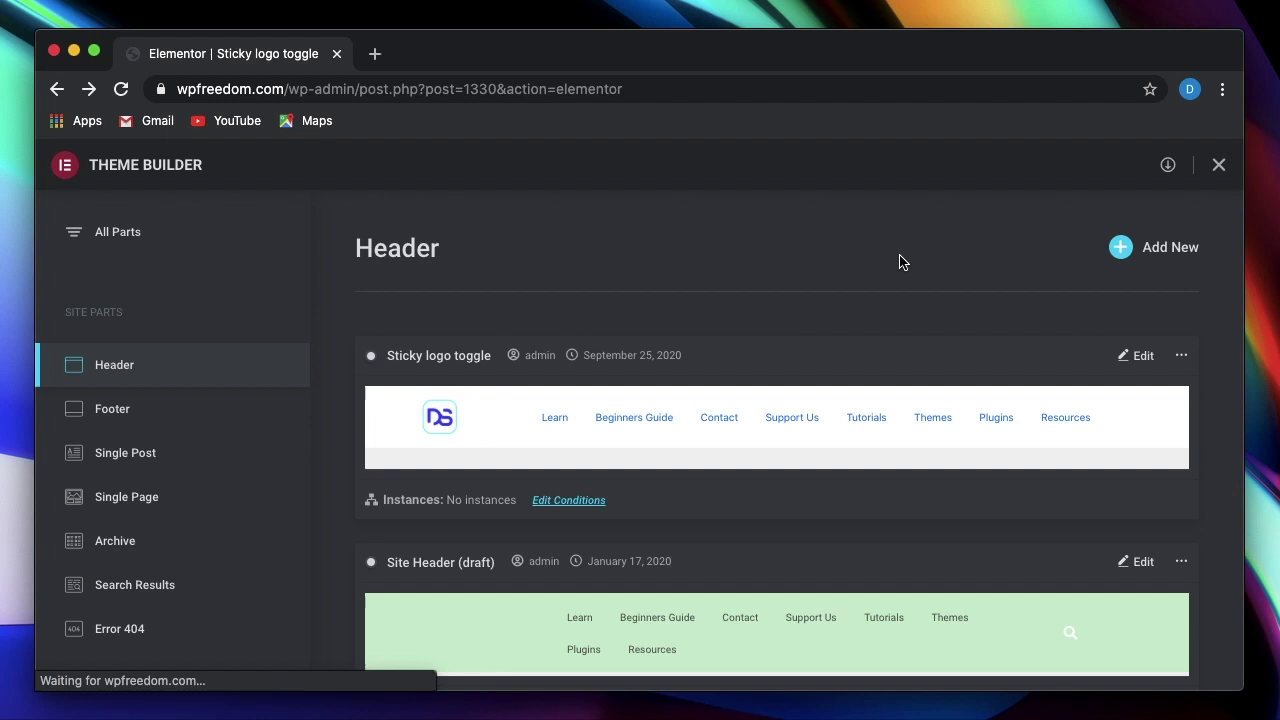
pyautogui.scroll(-3, 898, 263)
pyautogui.scroll(3, 880, 335)
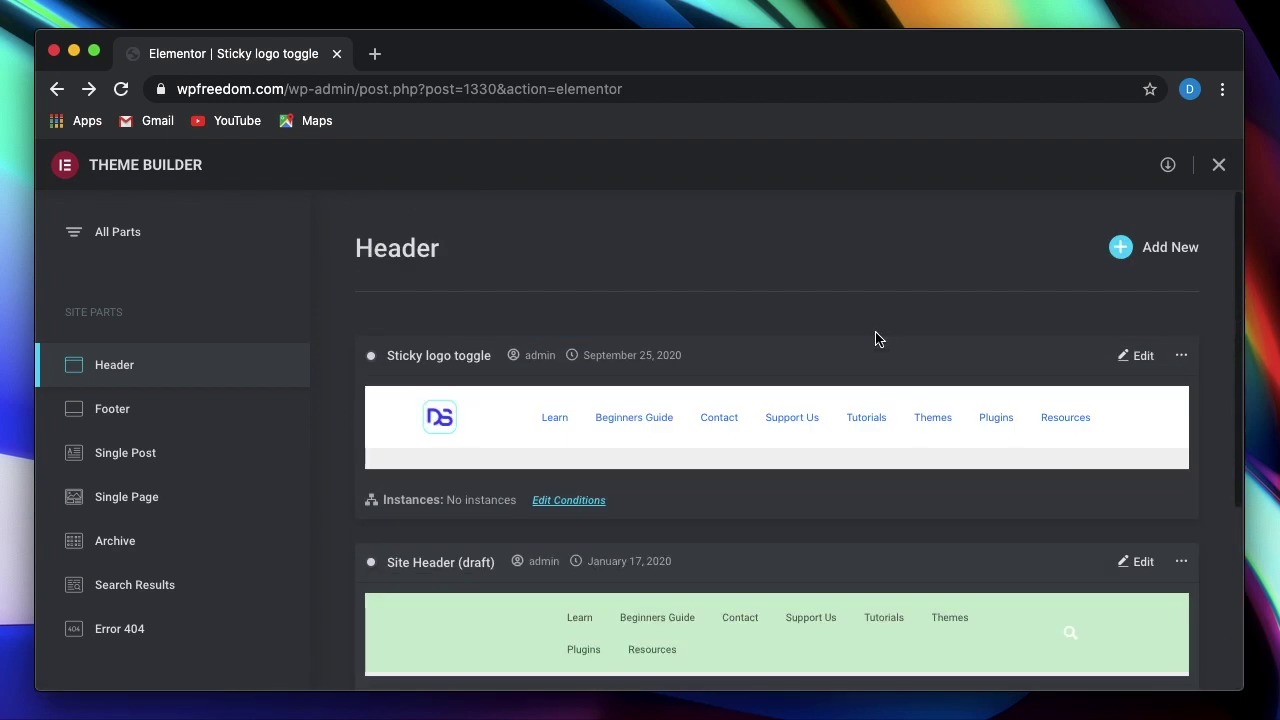
pyautogui.scroll(-1, 781, 478)
# Step: Create a new header template from the Header list
pyautogui.scroll(1, 895, 294)
pyautogui.click(1120, 252)
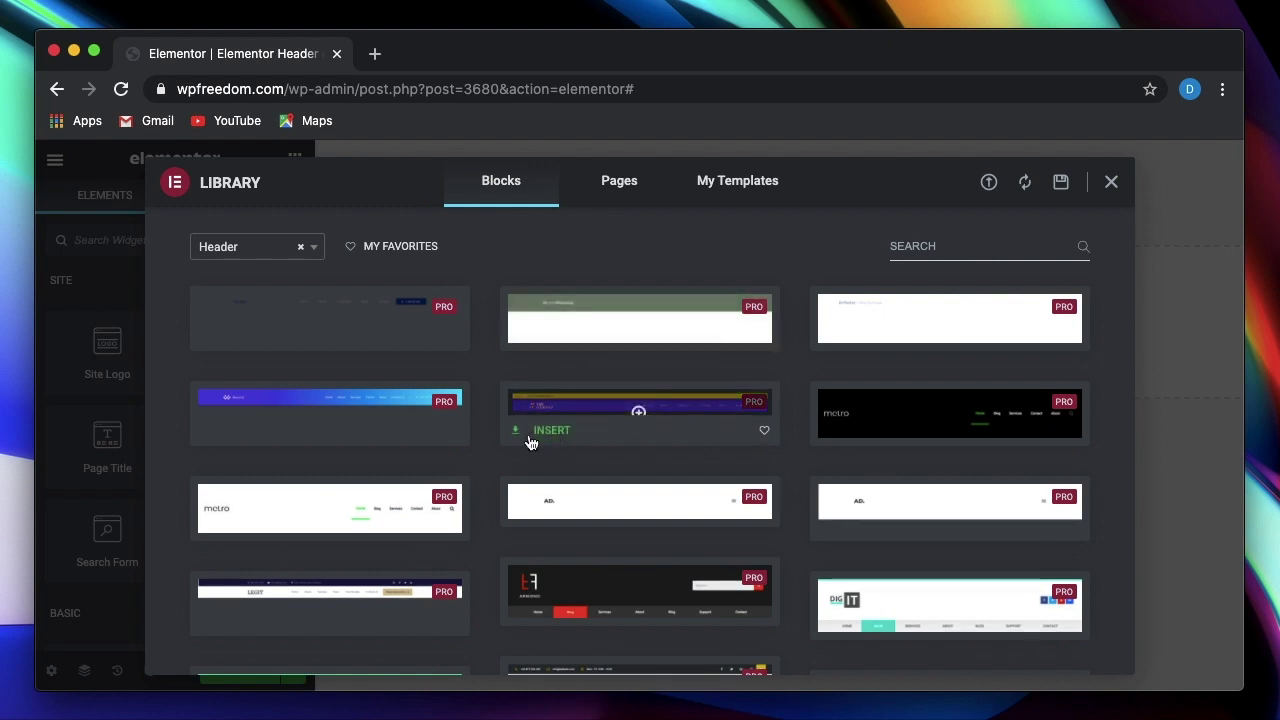
# Step: Insert the blue gradient header block and delete its phone-number column
pyautogui.click(234, 440)
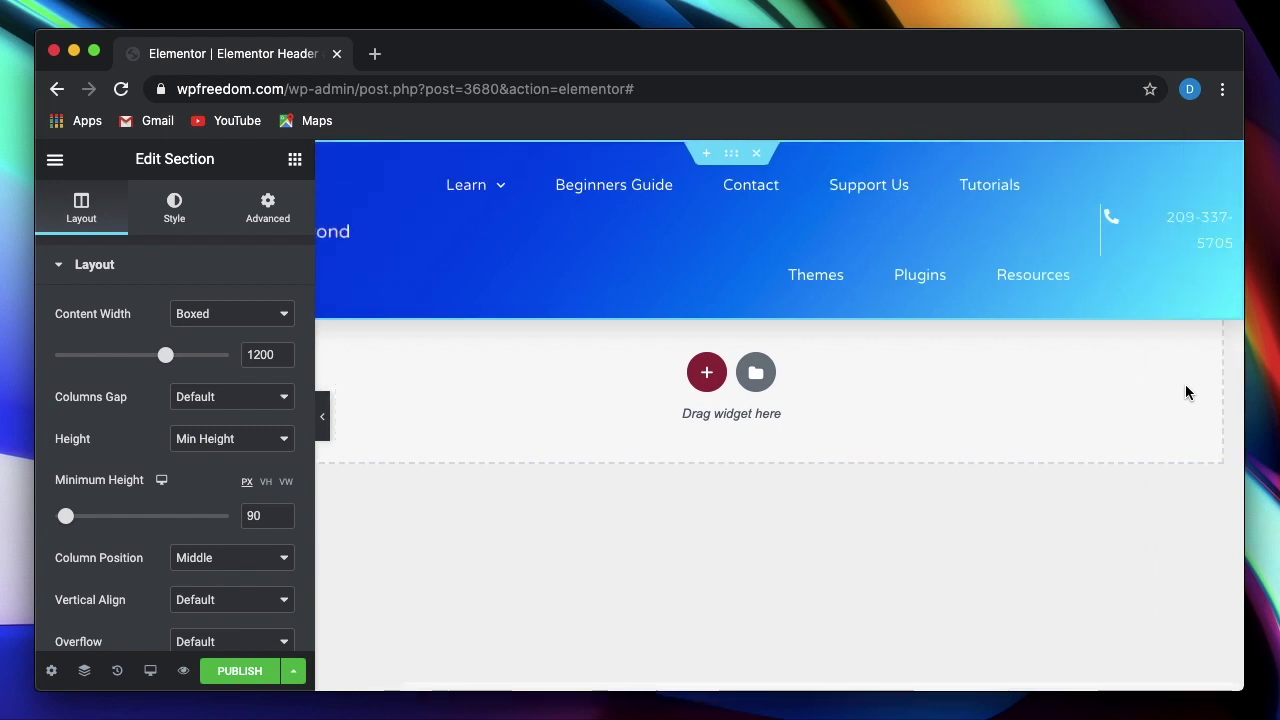
pyautogui.click(1103, 157)
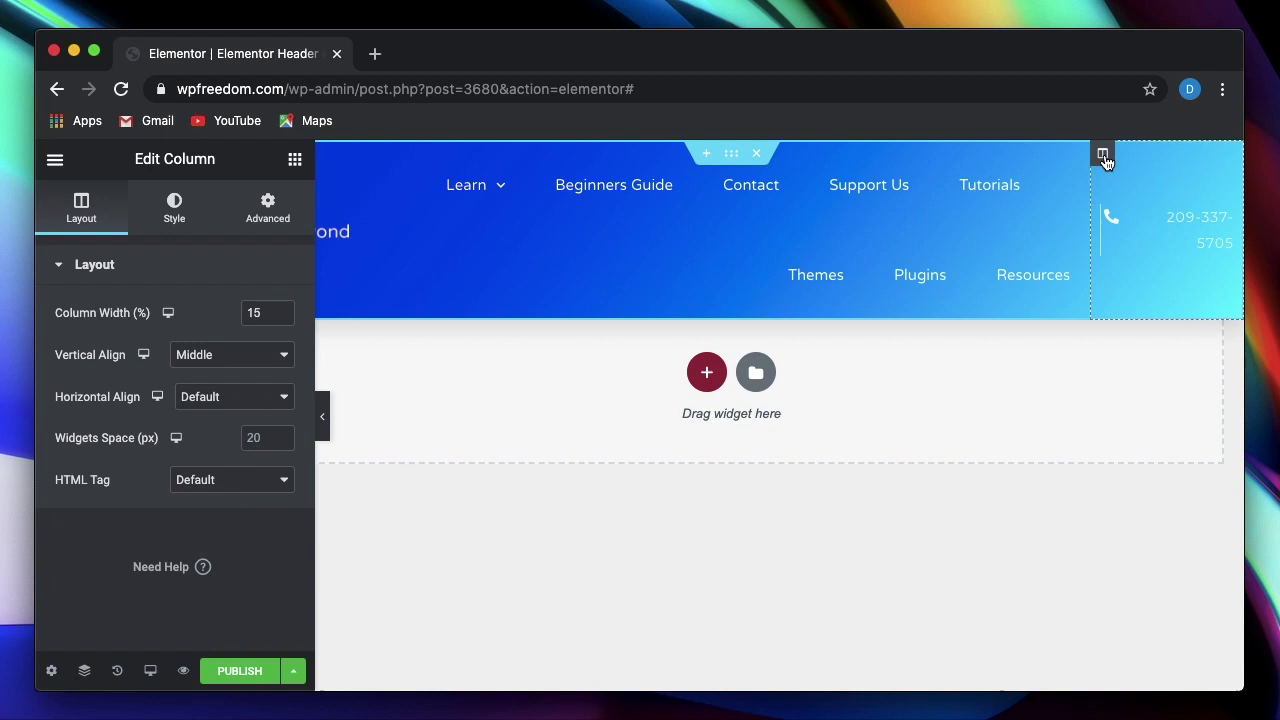
pyautogui.rightClick(1104, 158)
pyautogui.click(1088, 440)
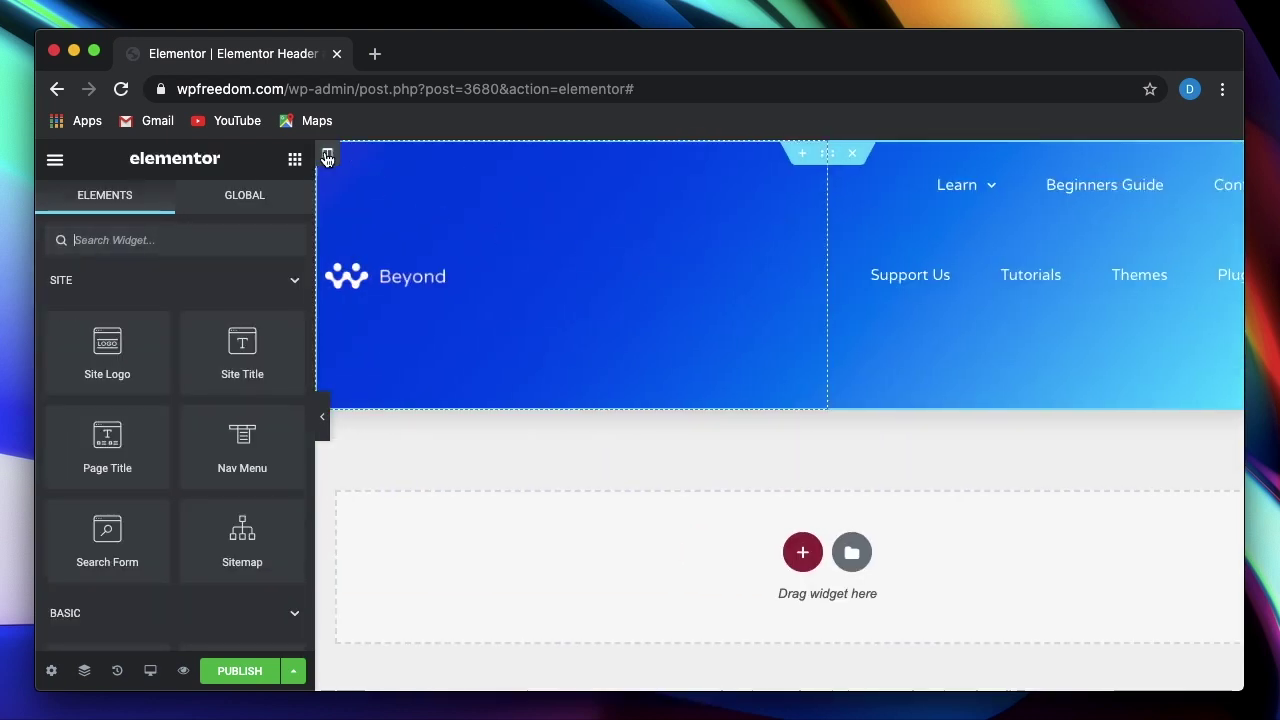
# Step: Set the navigation column width to 95% so the menu fits one line
pyautogui.click(327, 153)
pyautogui.click(252, 310)
pyautogui.write('1')
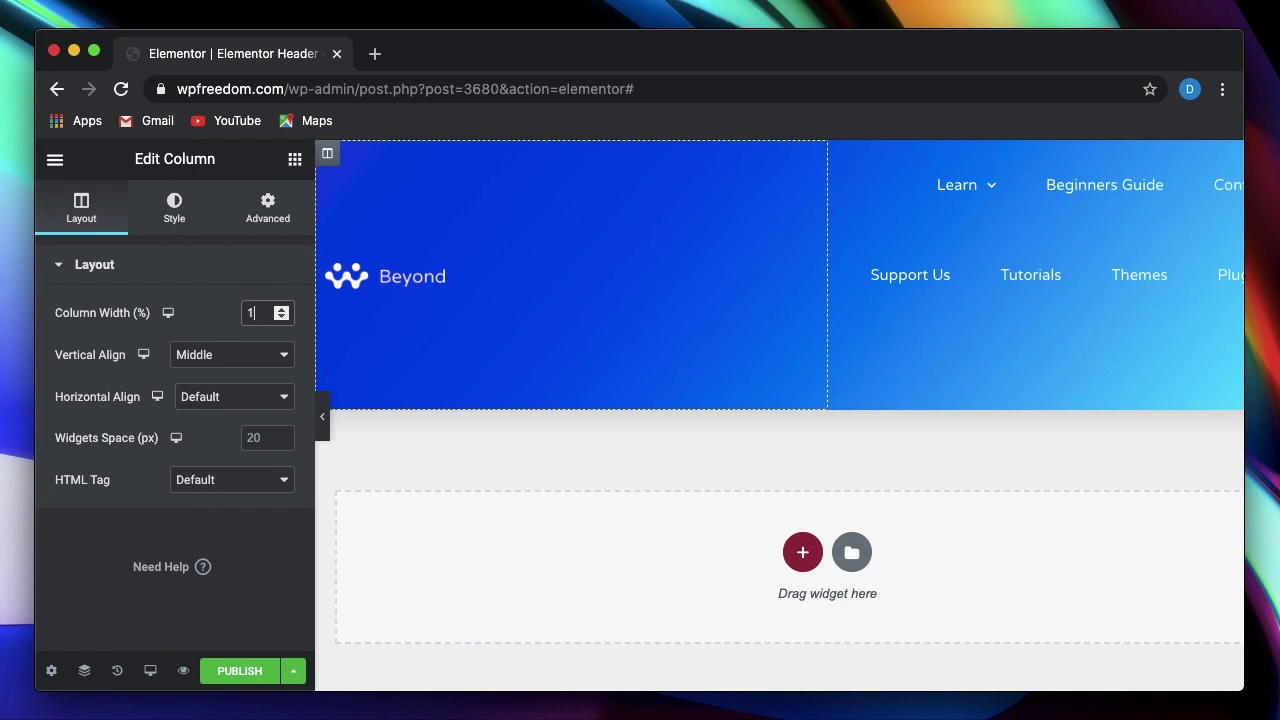
pyautogui.write('0')
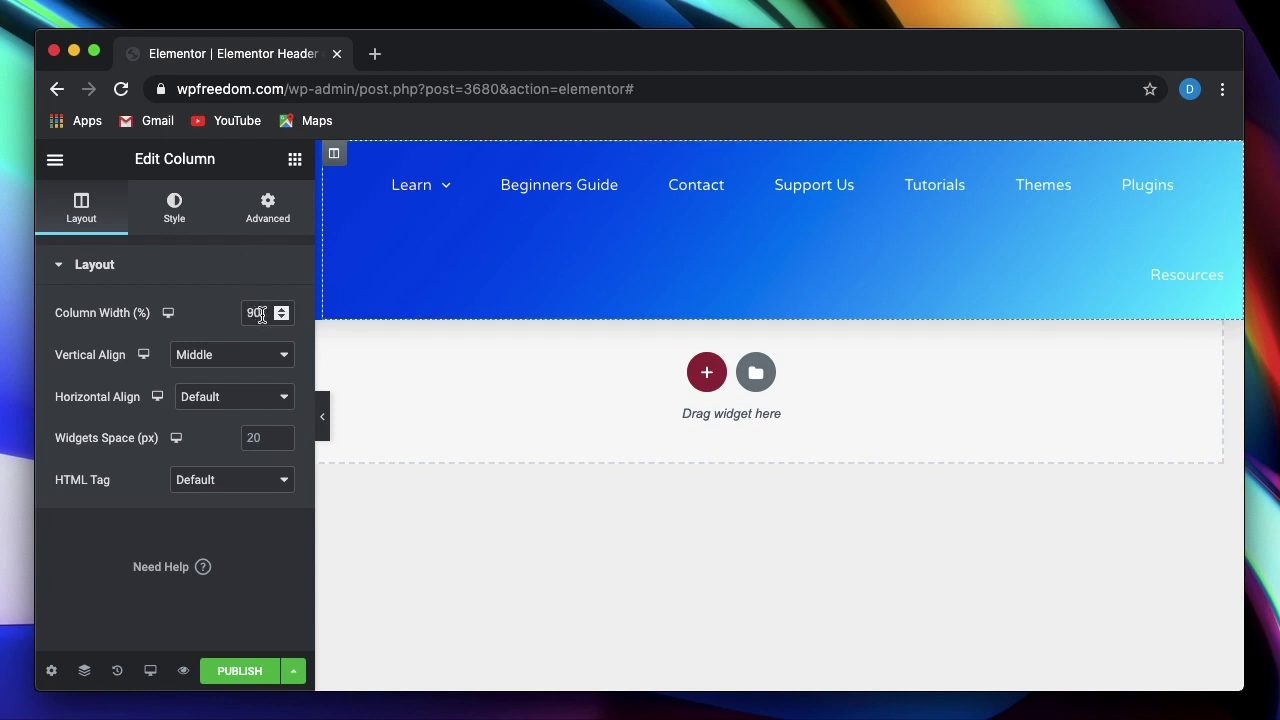
pyautogui.press('BackSpace')
pyautogui.write('5')
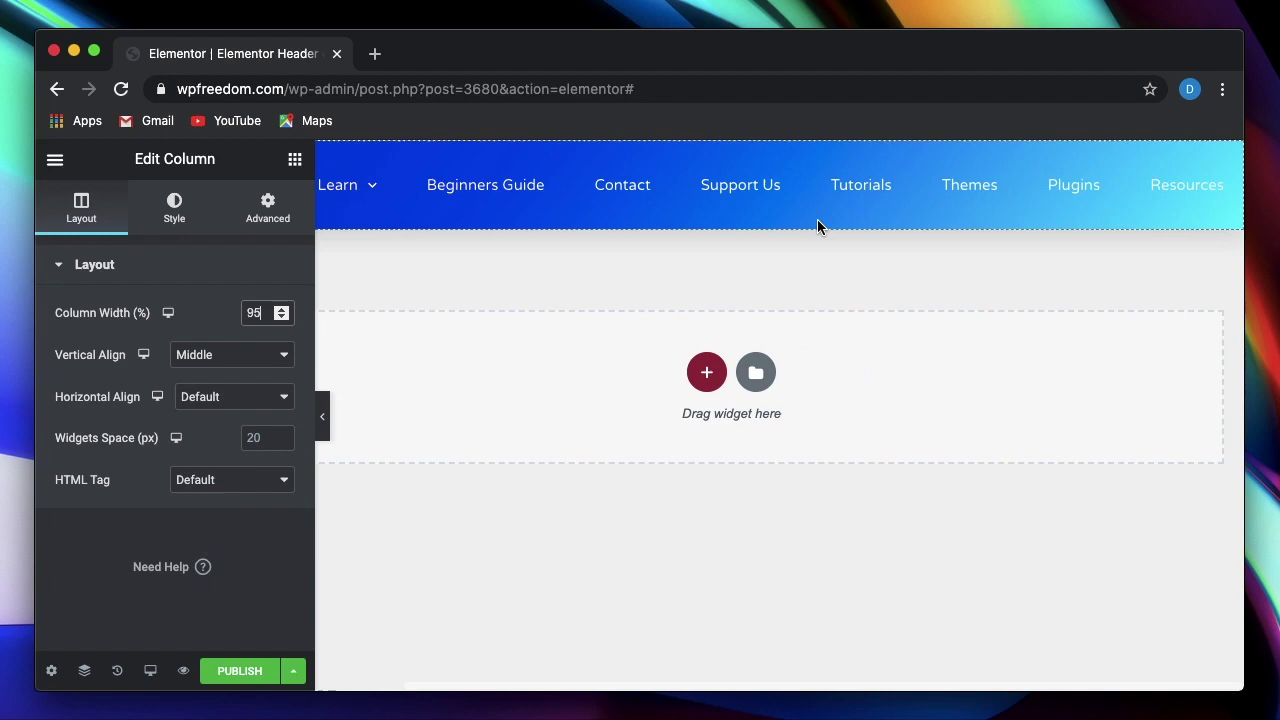
# Step: Publish the header with an Include Entire Site condition, then select the Beyond logo image
pyautogui.click(216, 673)
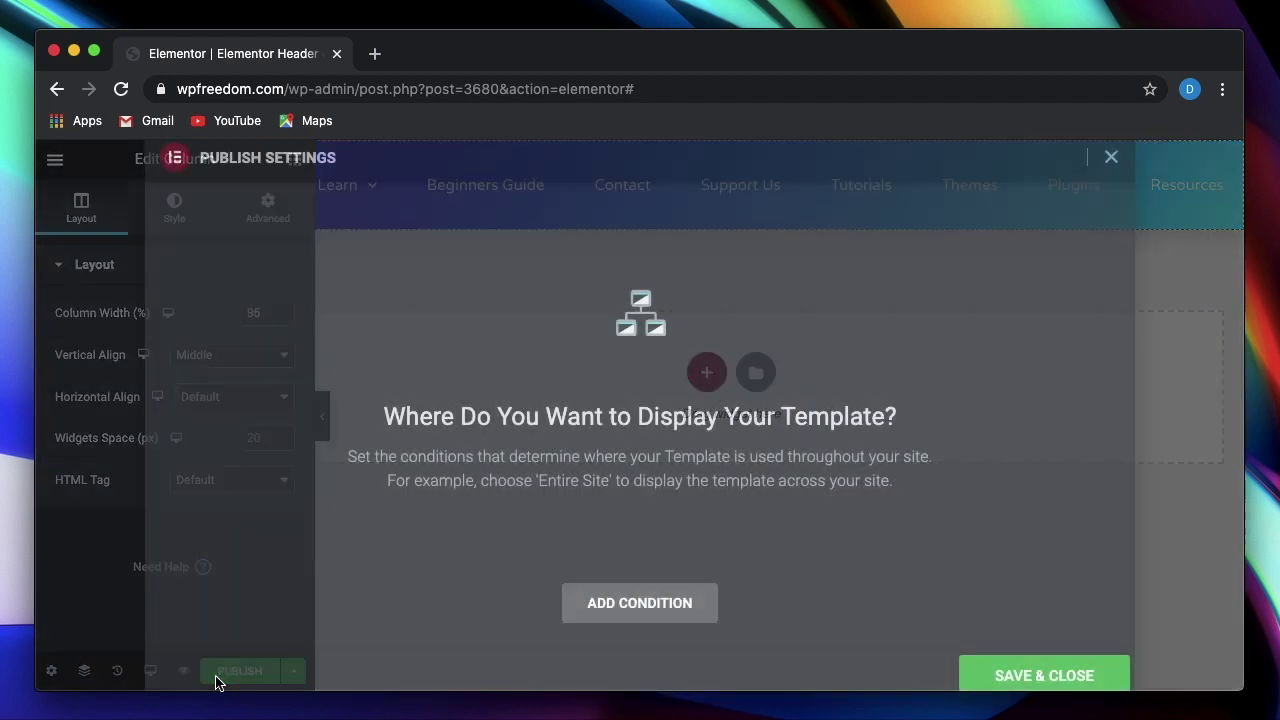
pyautogui.click(649, 624)
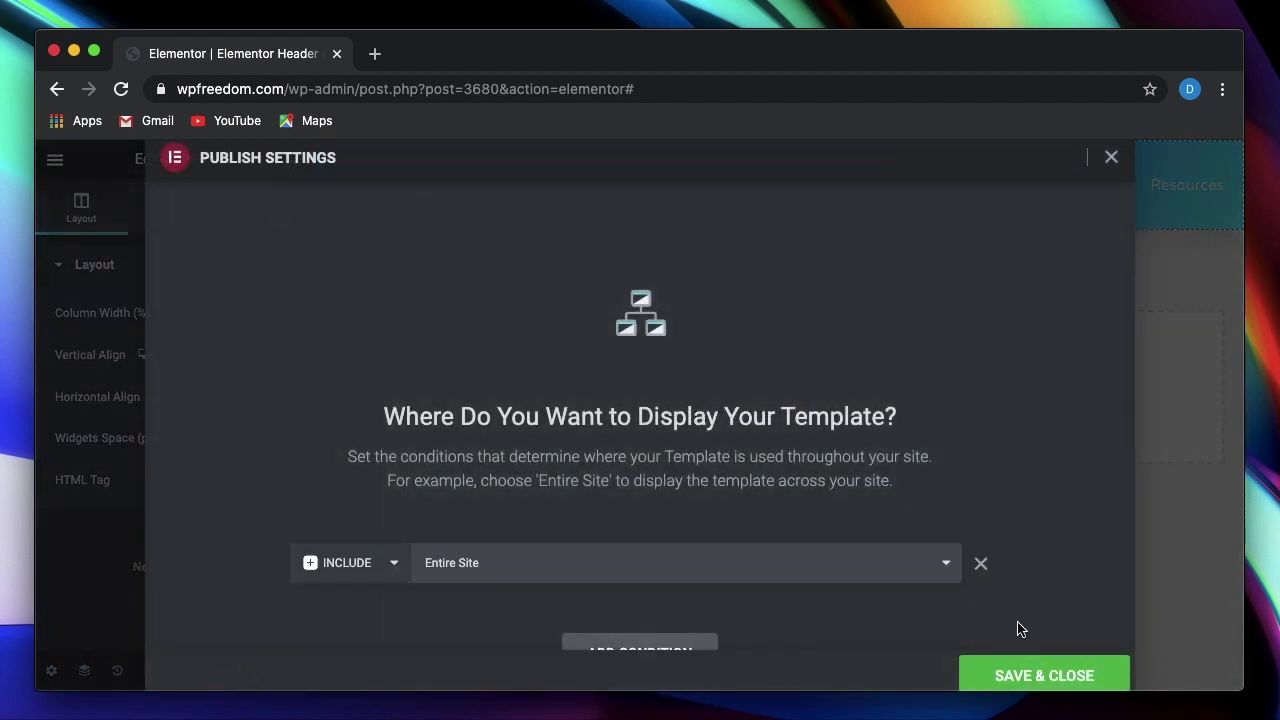
pyautogui.click(1094, 675)
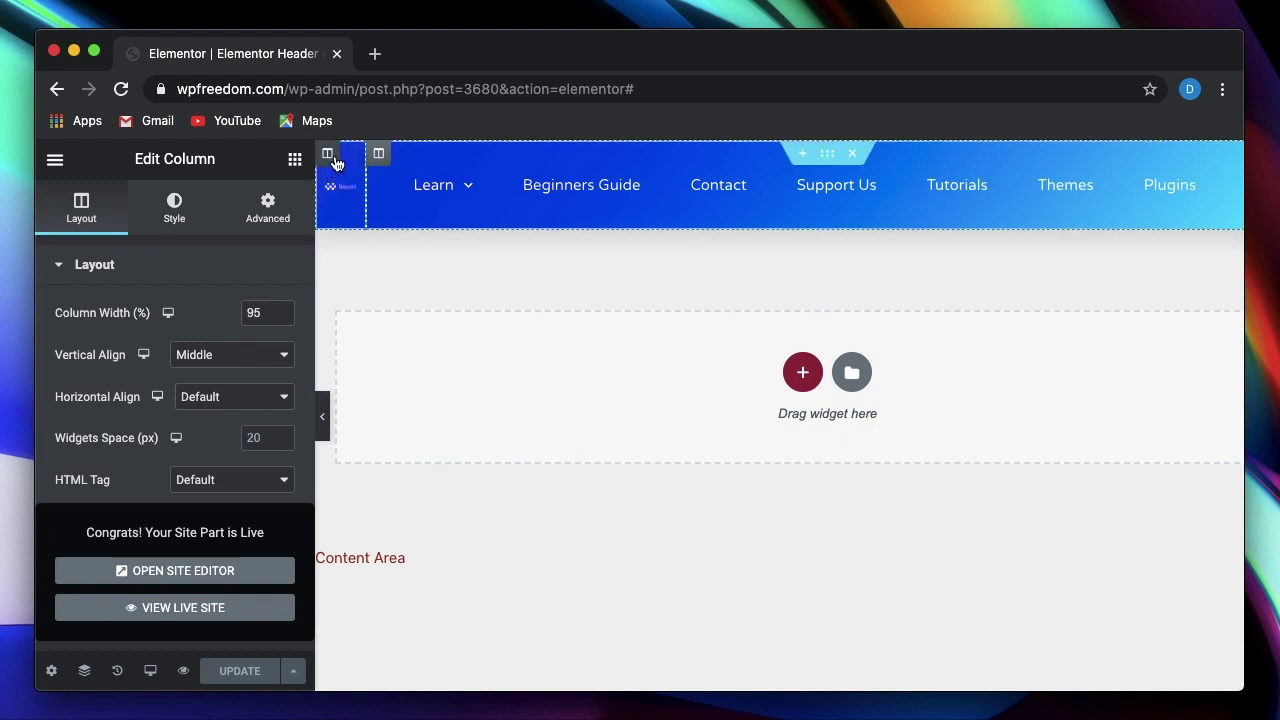
pyautogui.click(330, 155)
pyautogui.click(342, 188)
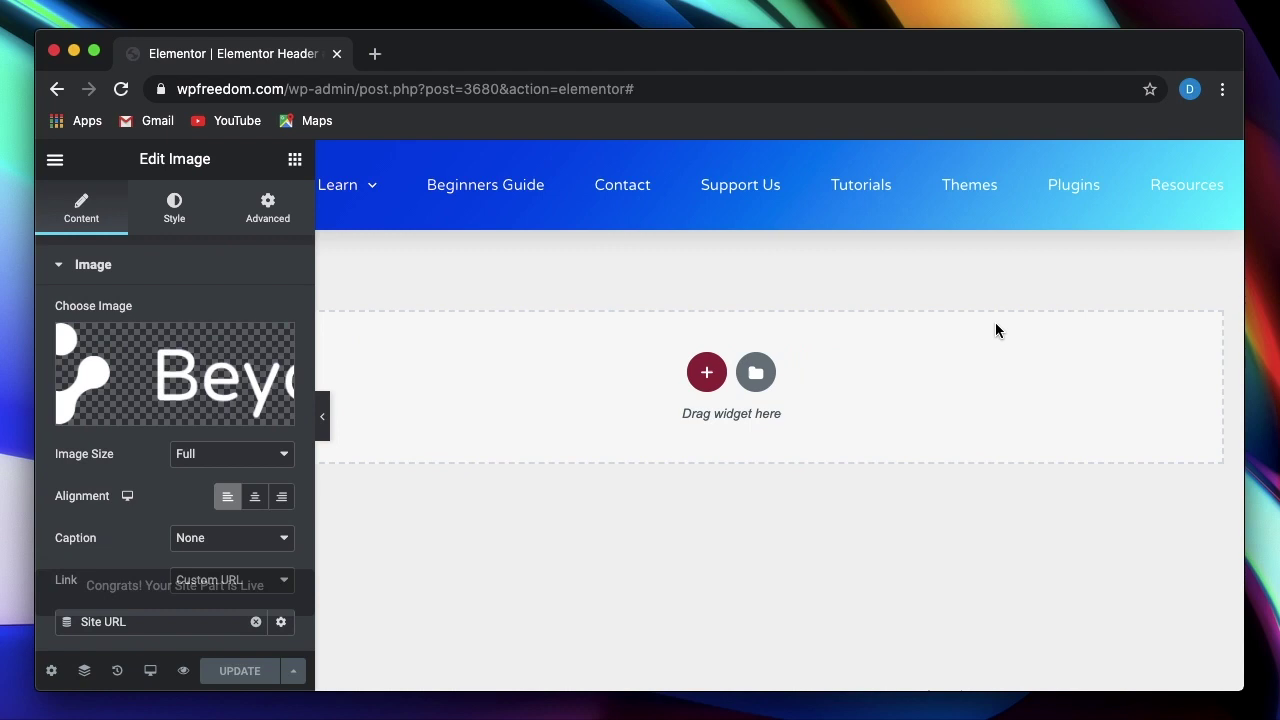
# Step: Reopen Theme Builder and view the Footer list, where Site Footer covers the Entire Site
pyautogui.click(55, 160)
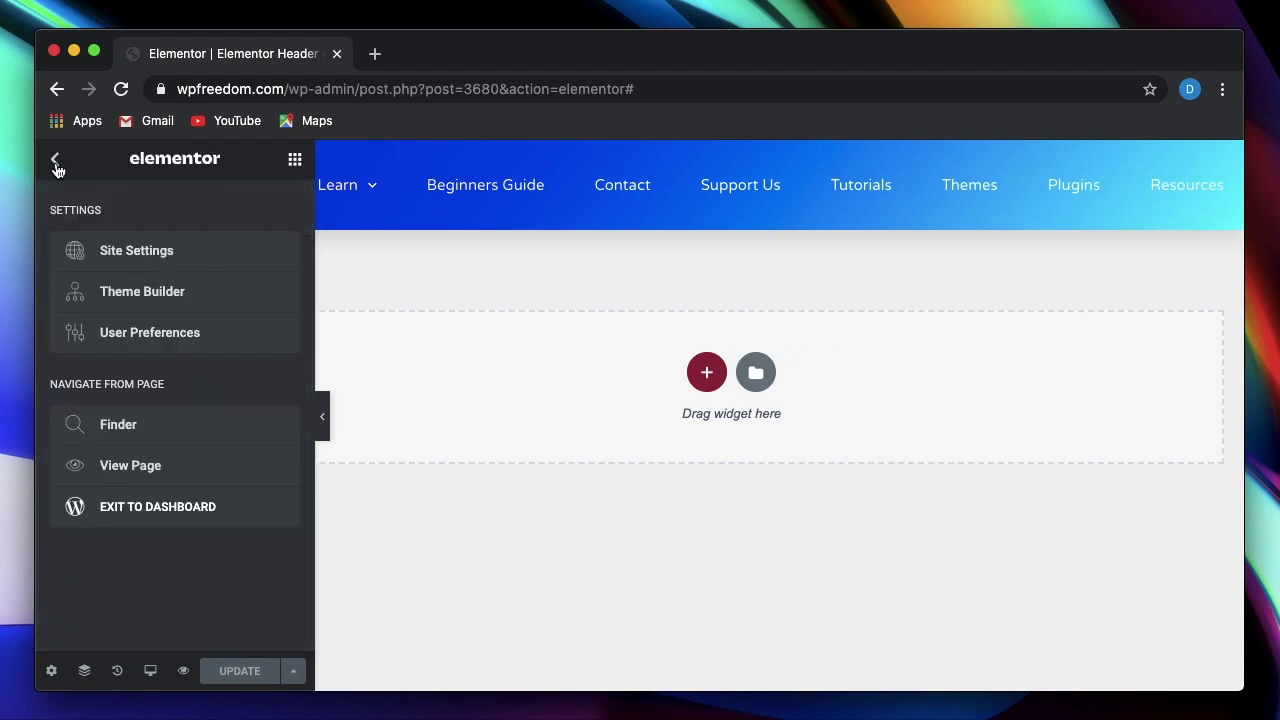
pyautogui.click(101, 299)
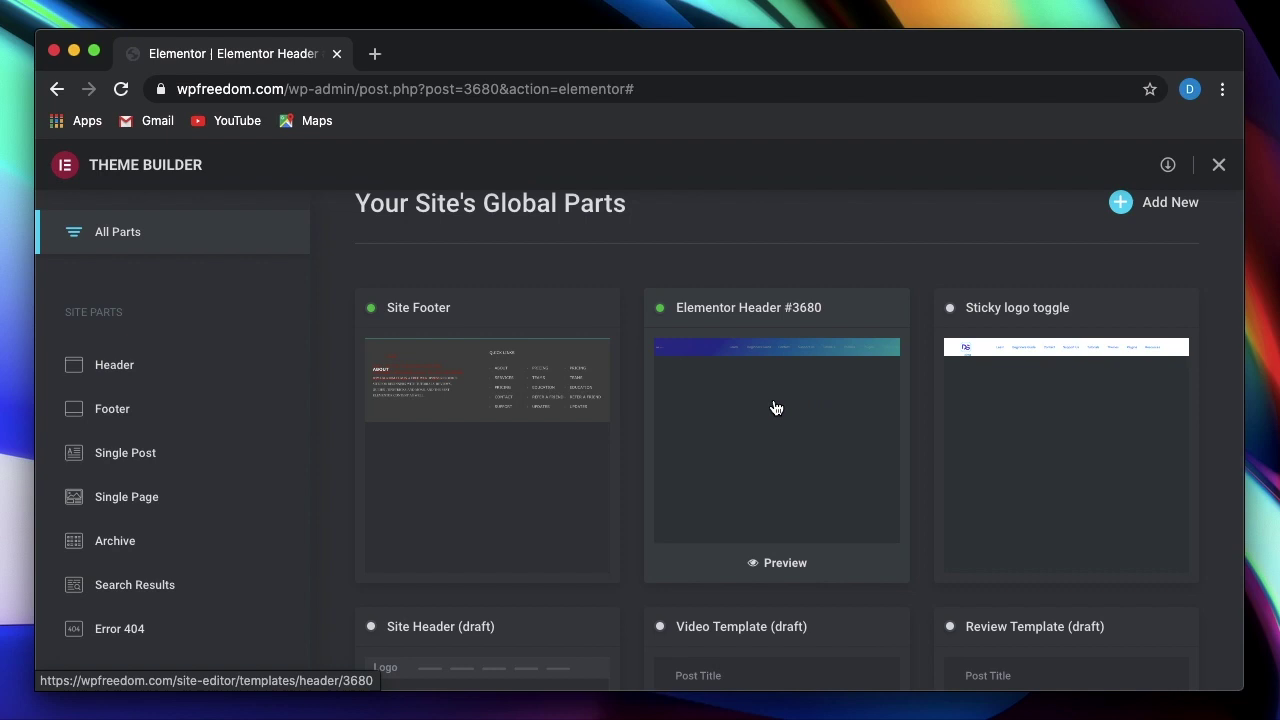
pyautogui.click(470, 473)
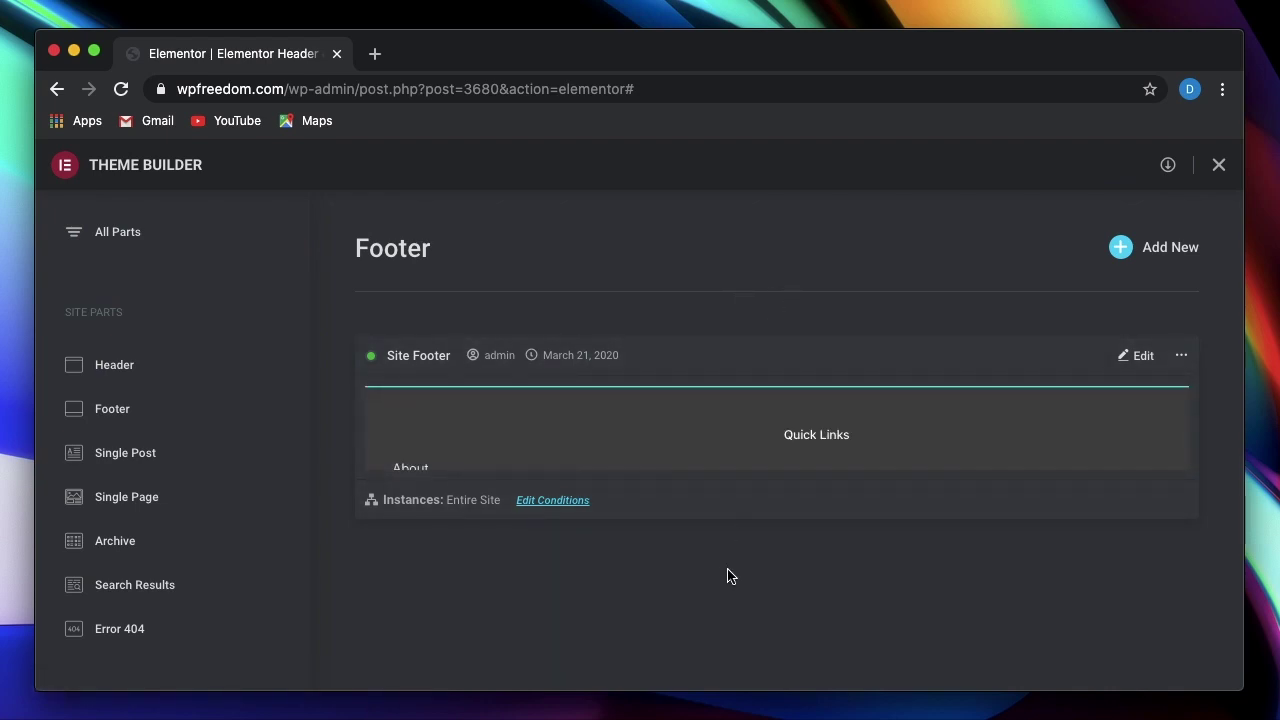
pyautogui.scroll(-5, 874, 431)
pyautogui.scroll(5, 874, 431)
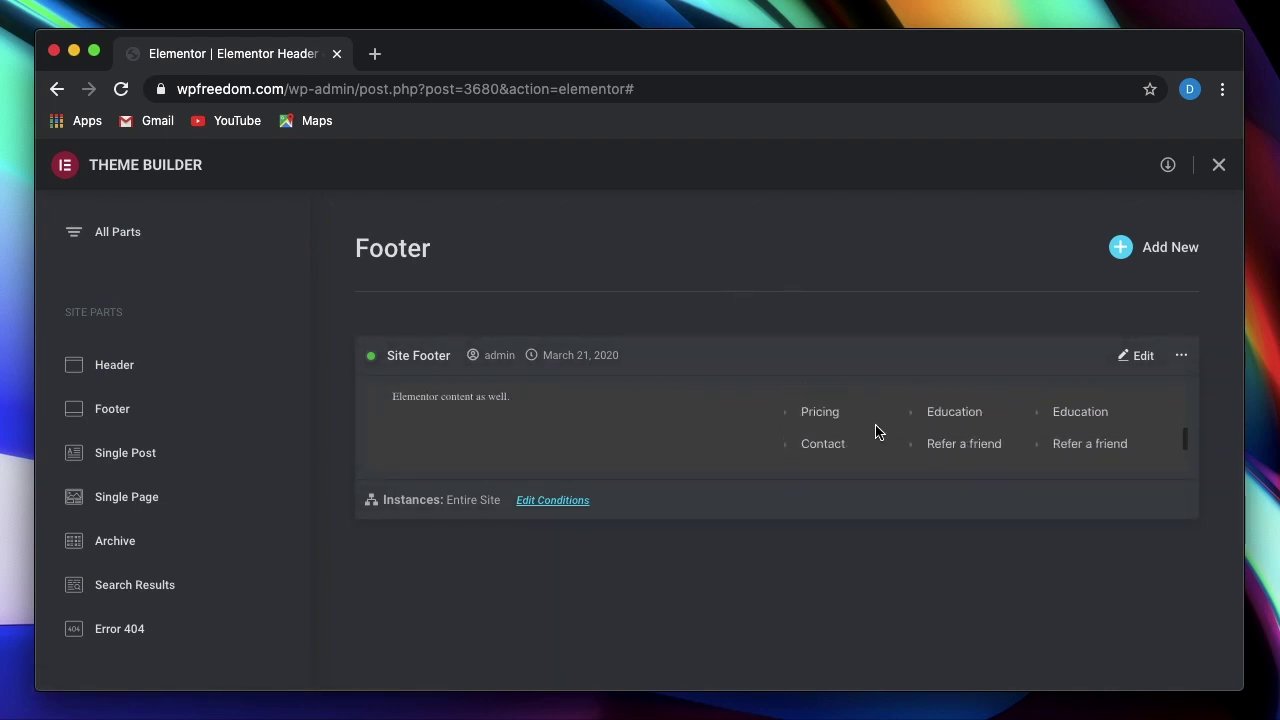
pyautogui.scroll(-5, 876, 431)
pyautogui.scroll(5, 876, 431)
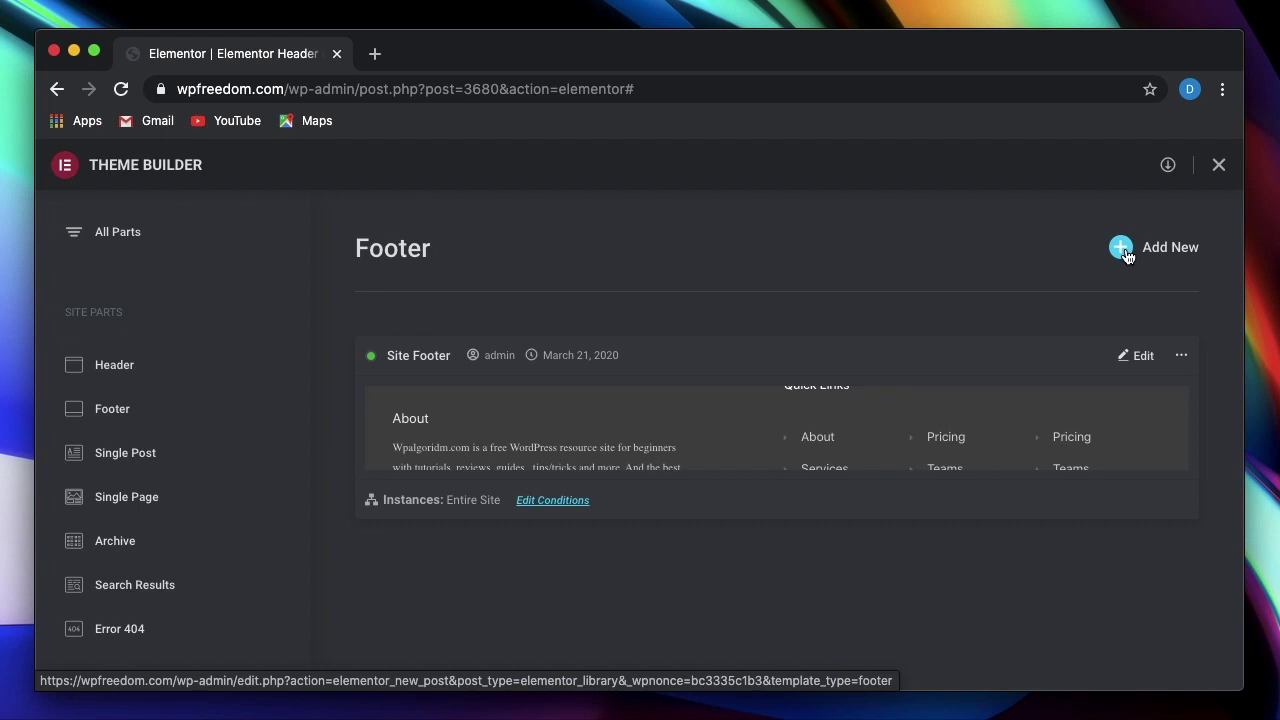
# Step: Move the Site Footer template to the trash and create a new footer template
pyautogui.click(1182, 358)
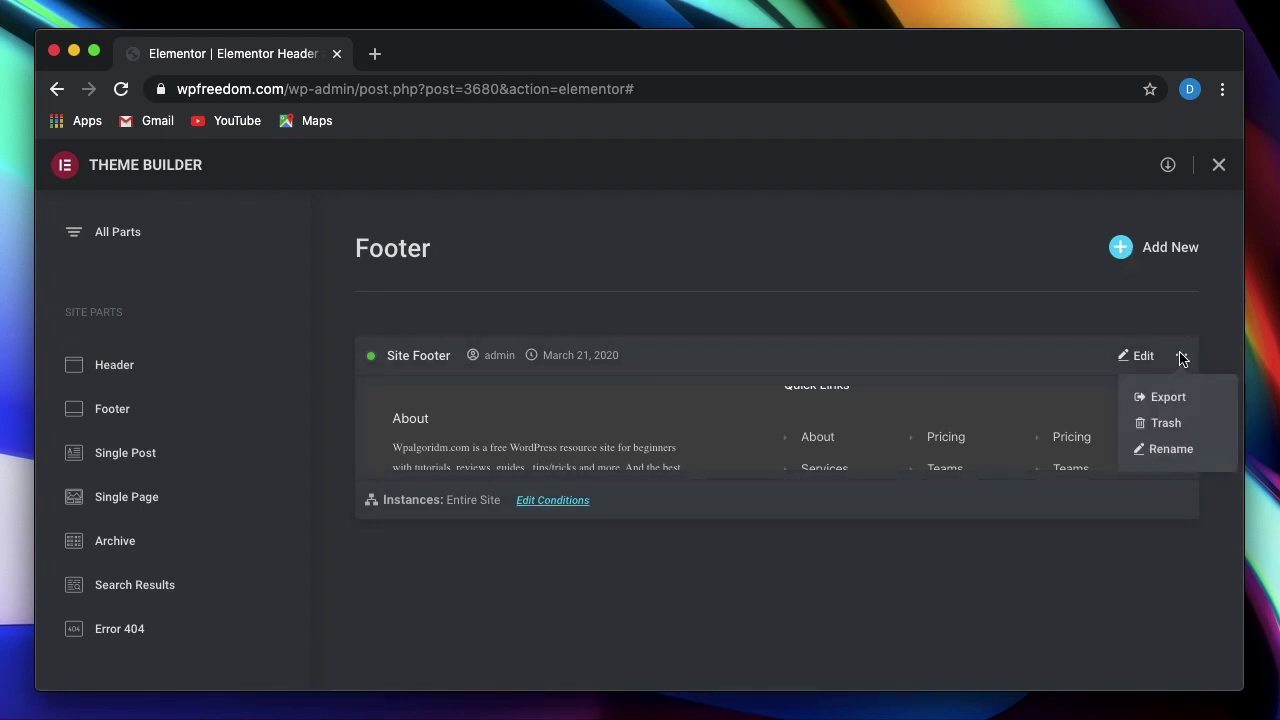
pyautogui.click(1168, 425)
pyautogui.click(757, 487)
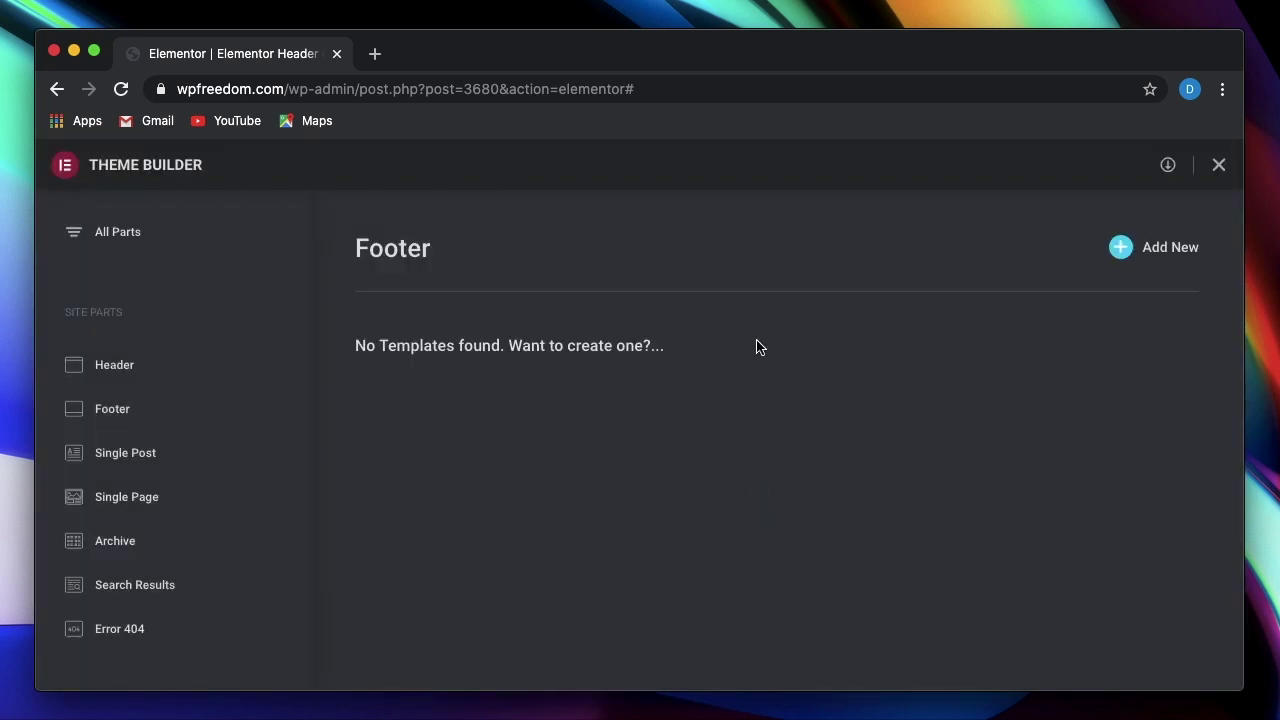
pyautogui.click(1189, 258)
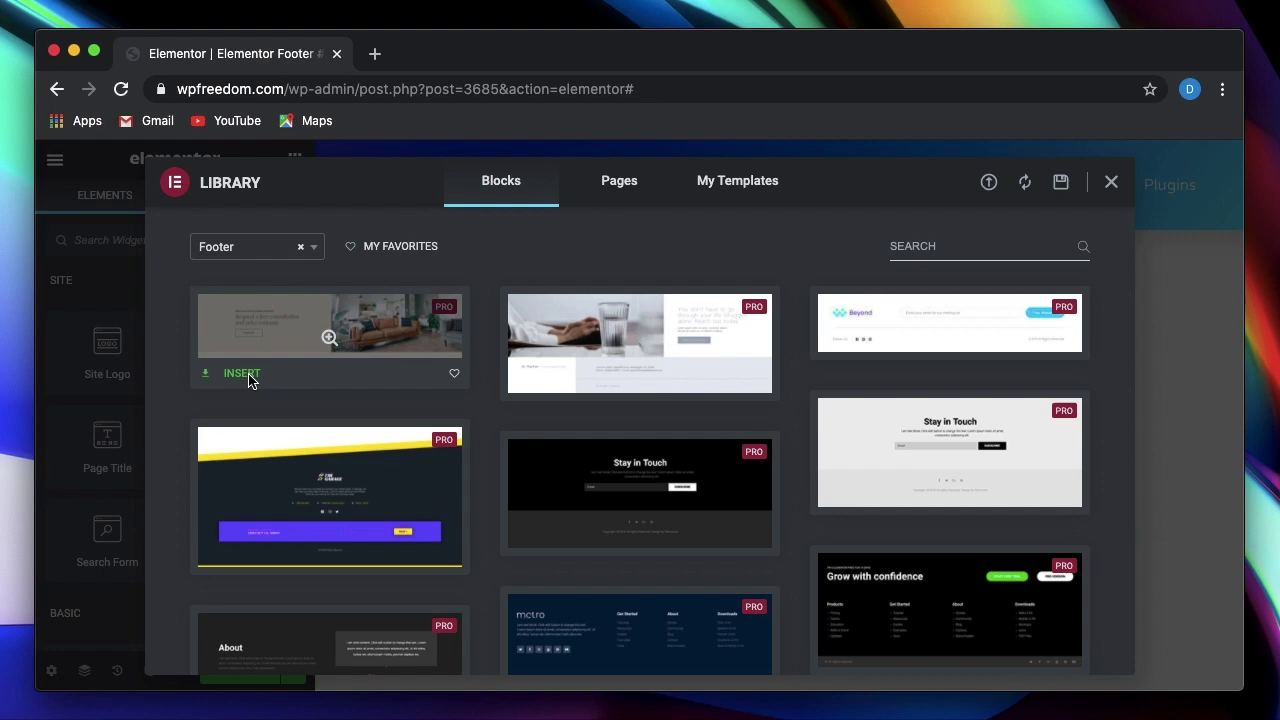
# Step: Insert the first Library footer block with its document settings, a consultation call-to-action above a contact row
pyautogui.click(242, 374)
pyautogui.click(723, 484)
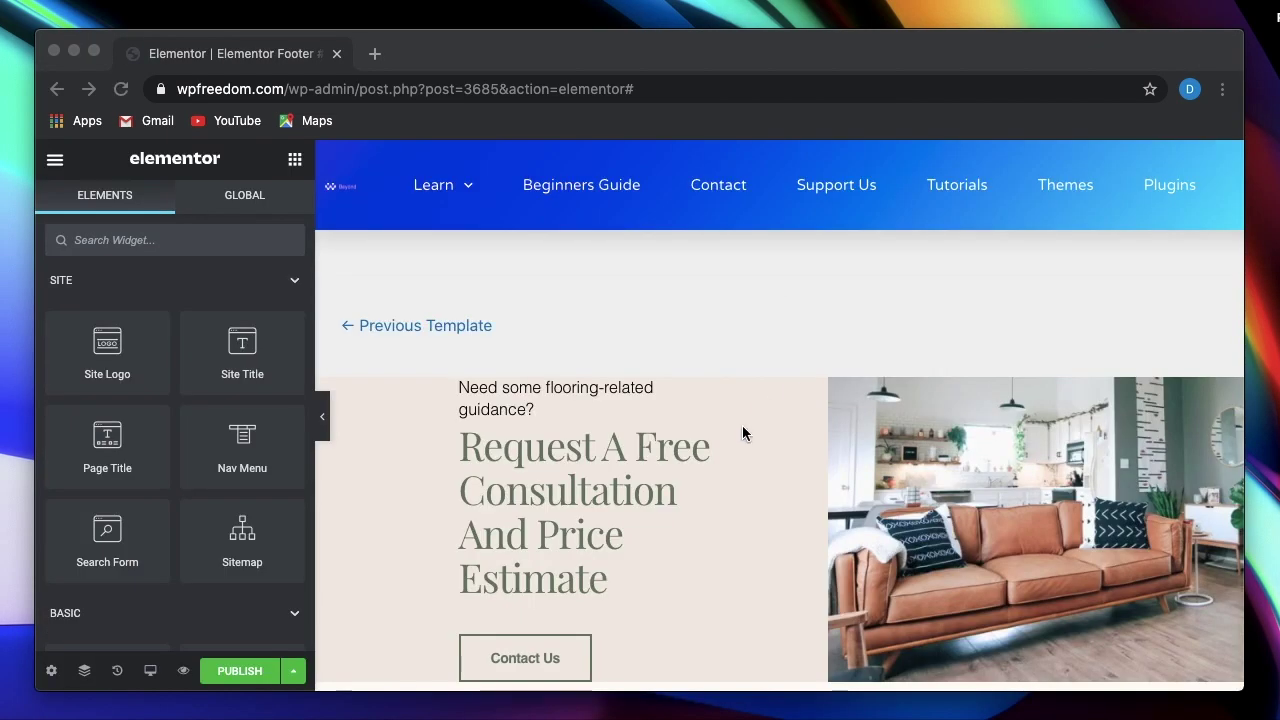
pyautogui.scroll(-2, 720, 412)
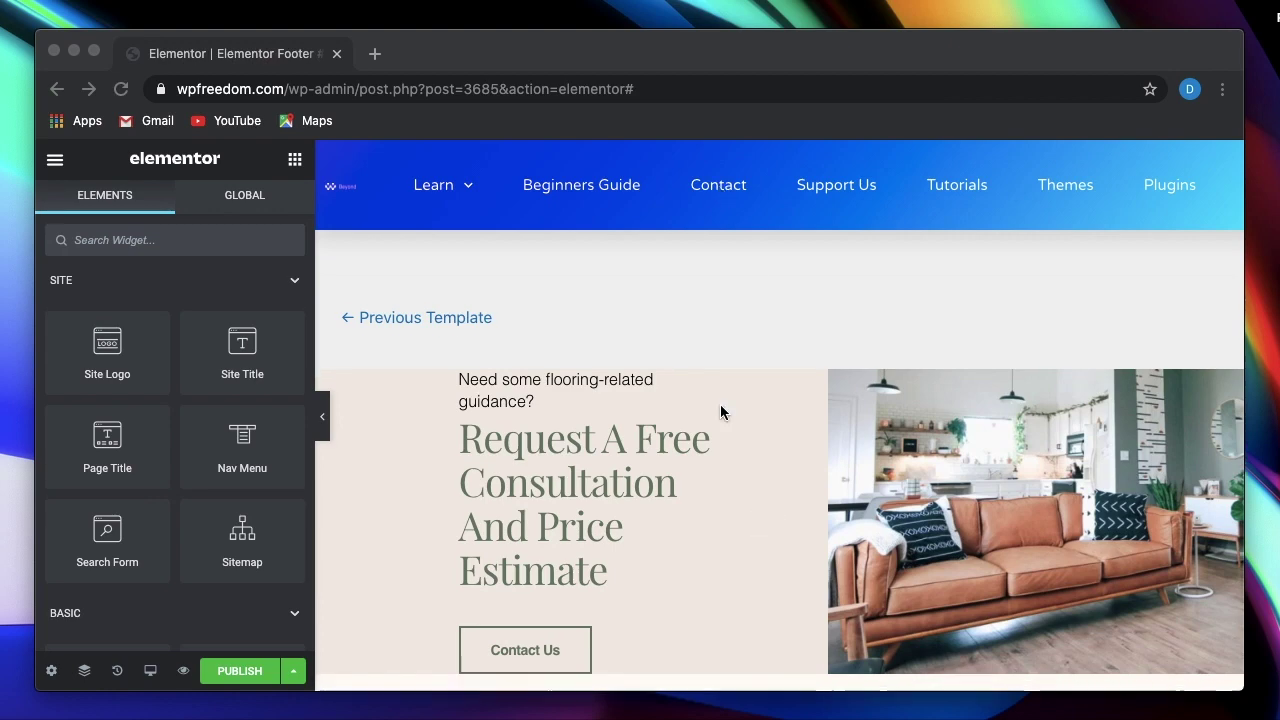
pyautogui.scroll(2, 720, 412)
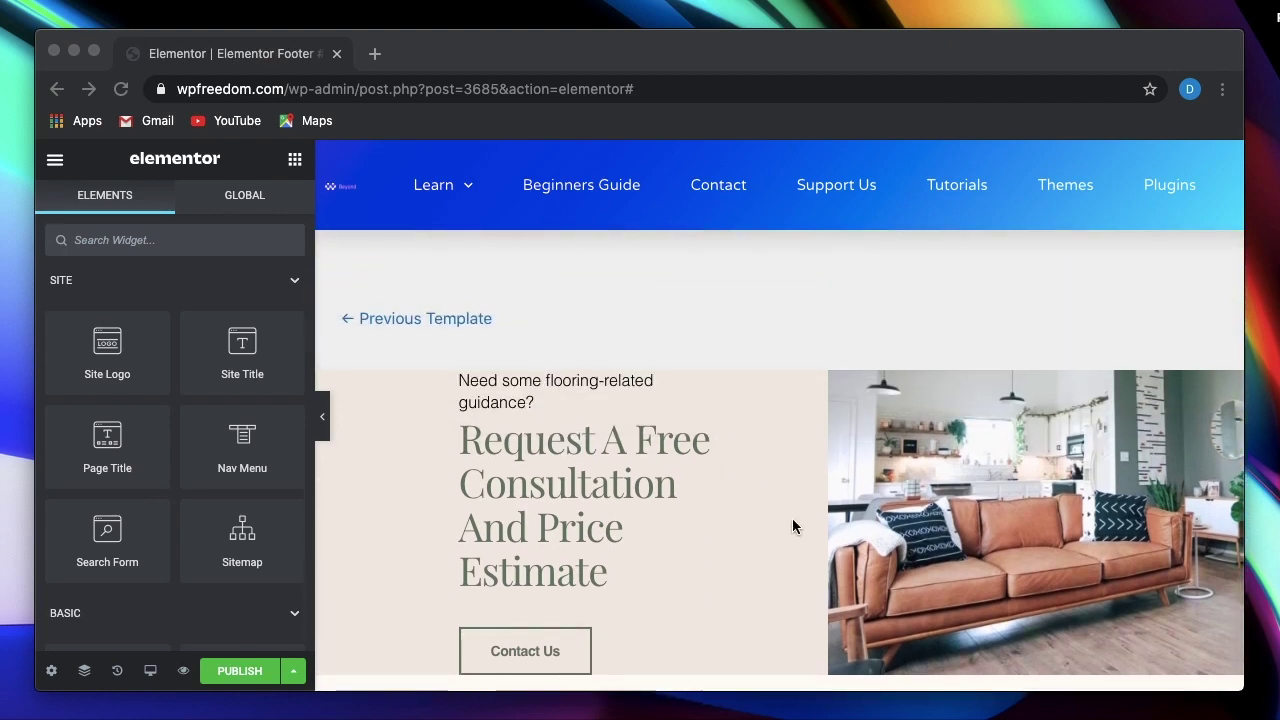
pyautogui.scroll(-2, 793, 526)
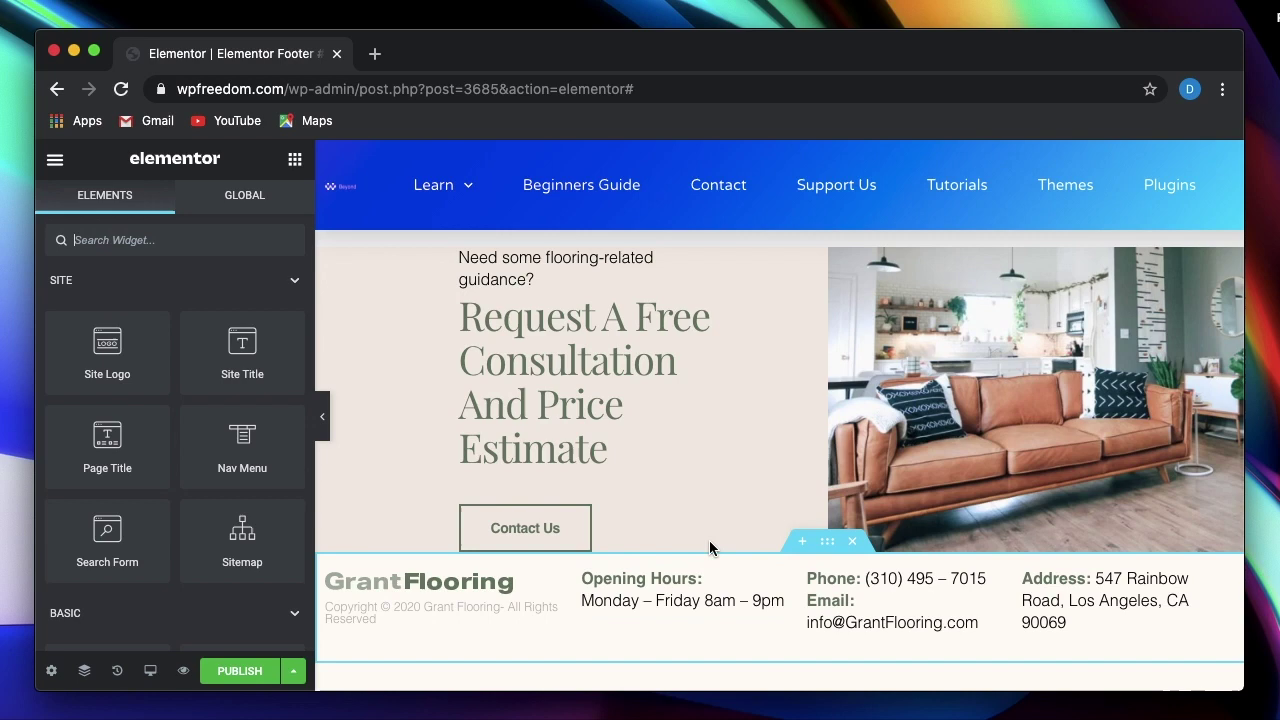
pyautogui.scroll(5, 720, 520)
pyautogui.moveTo(800, 152)
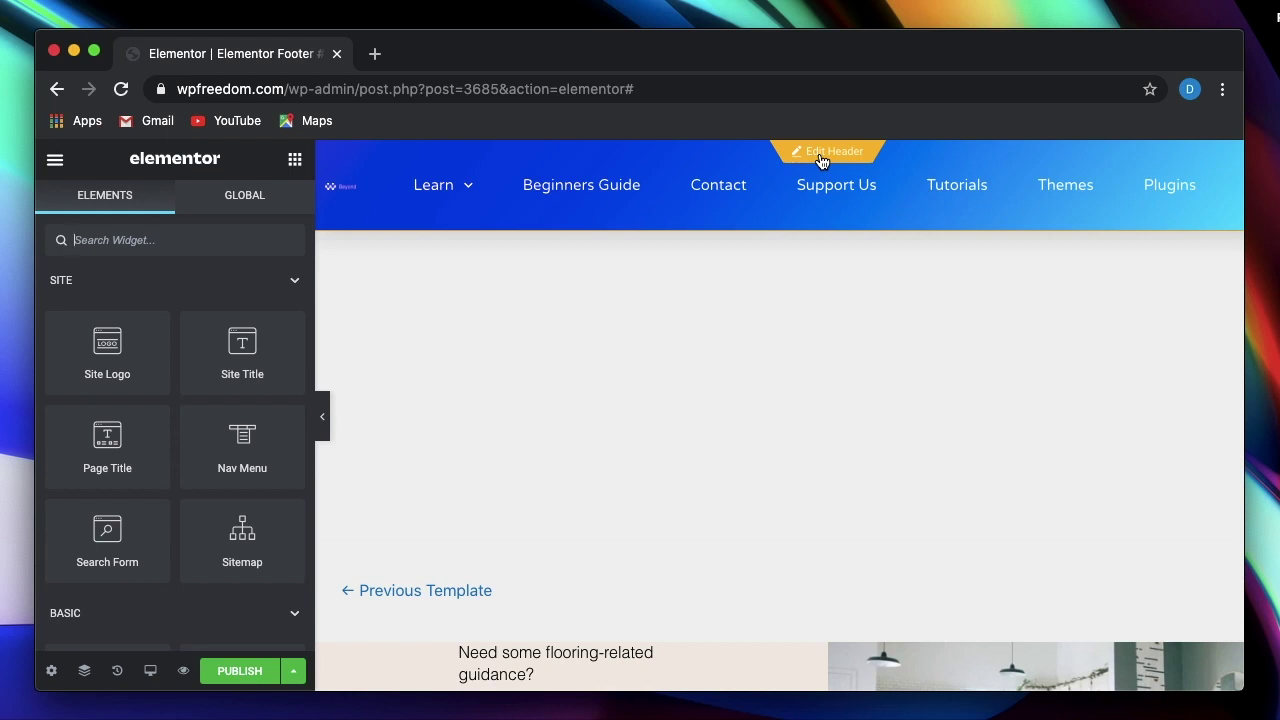
pyautogui.scroll(-5, 784, 386)
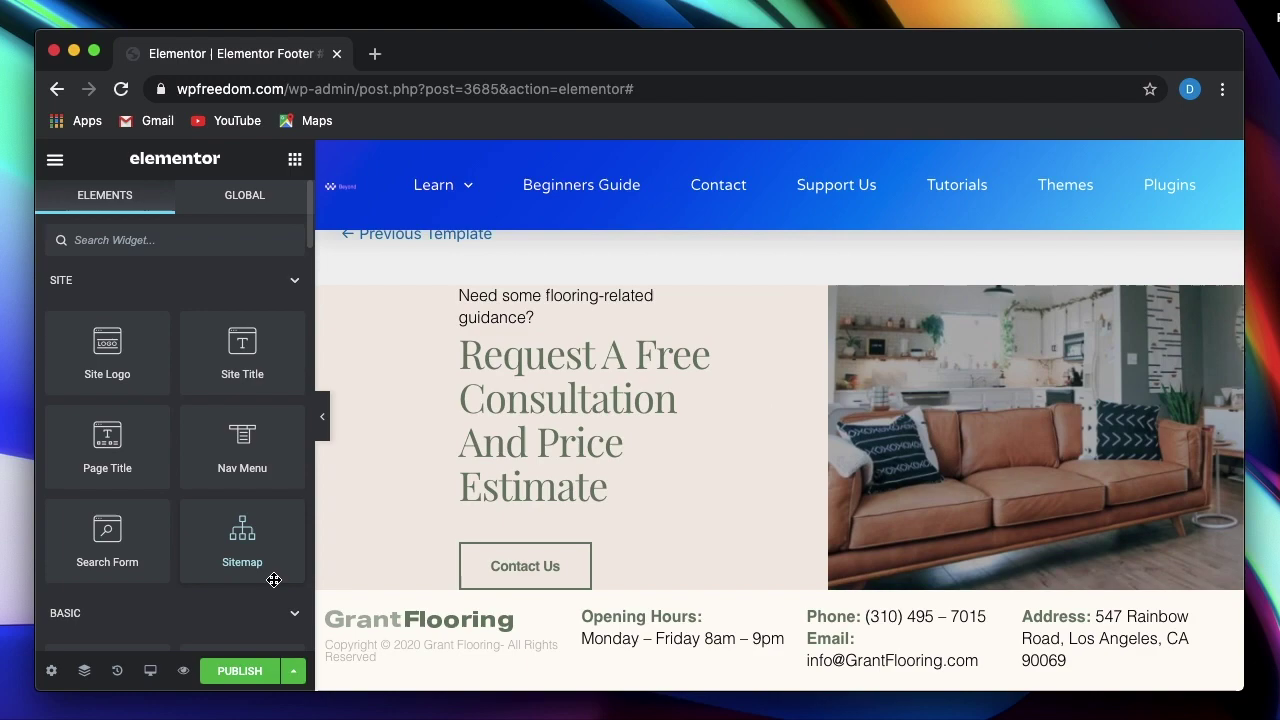
# Step: Publish the footer with an Include > Entire Site display condition
pyautogui.click(238, 672)
pyautogui.click(628, 600)
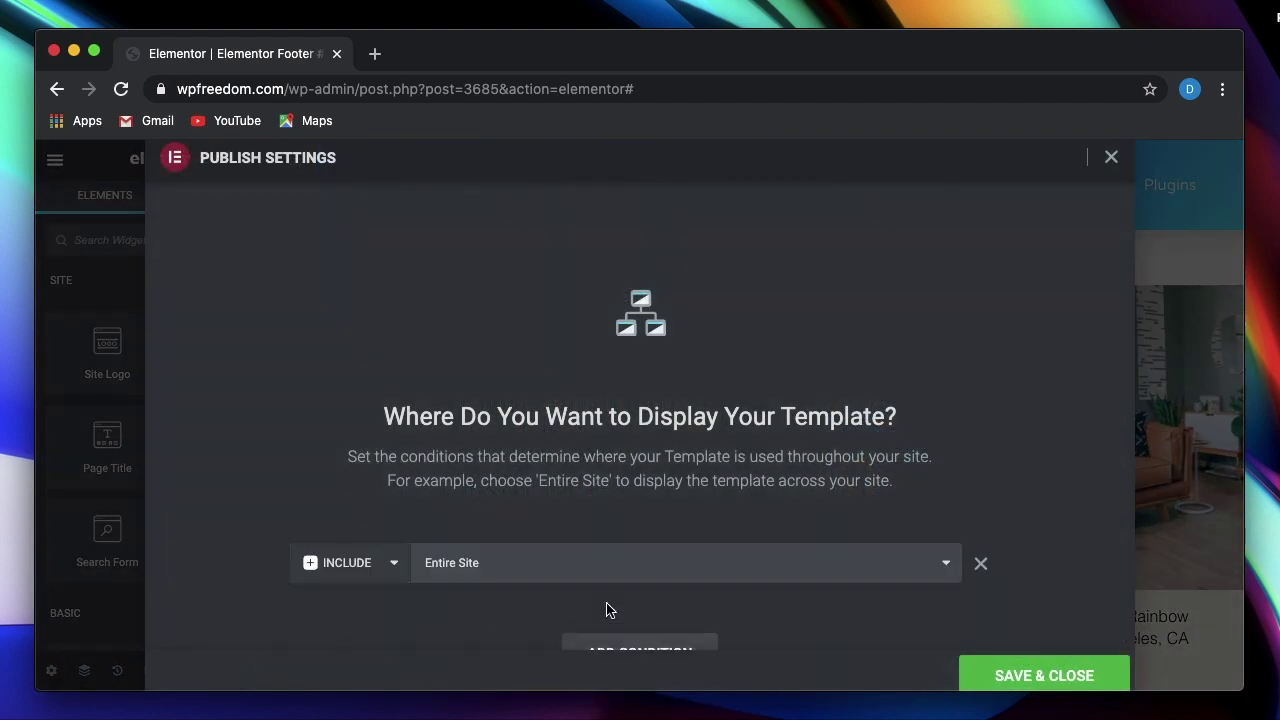
pyautogui.click(1017, 688)
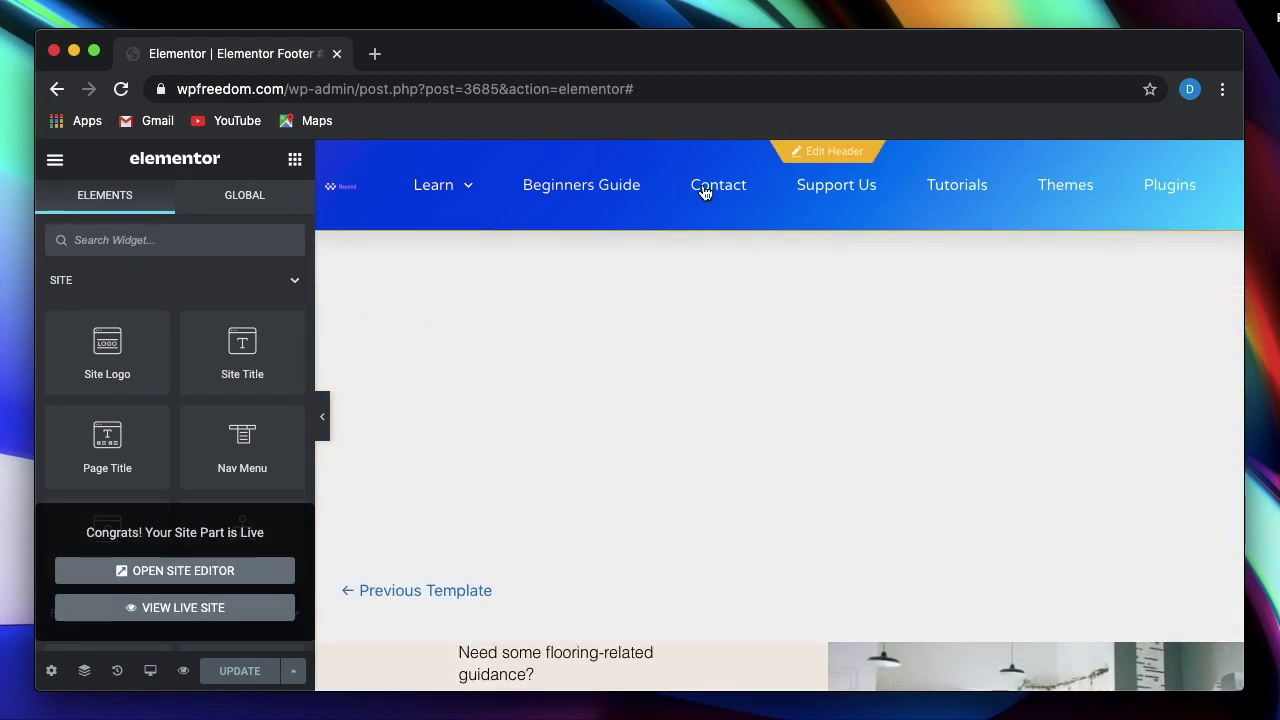
# Step: Go to Theme Builder and review All Parts, with Header #3680 and Footer #3685 active
pyautogui.click(56, 163)
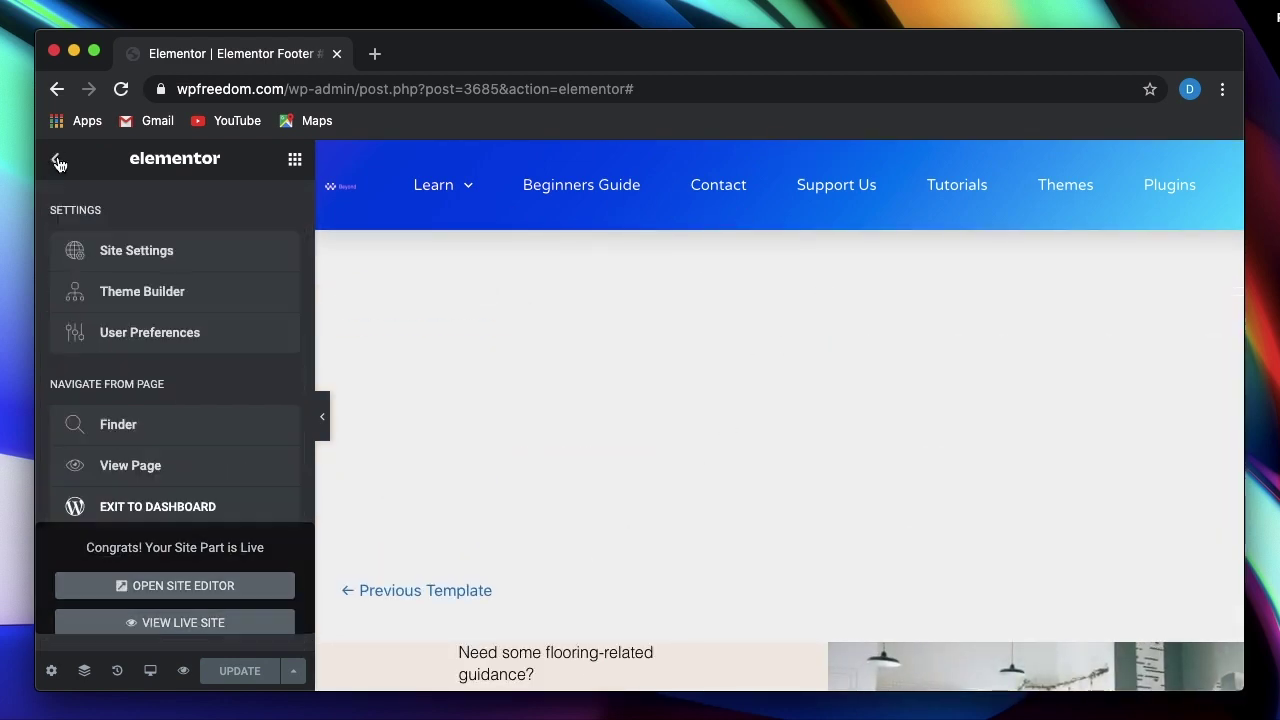
pyautogui.click(105, 293)
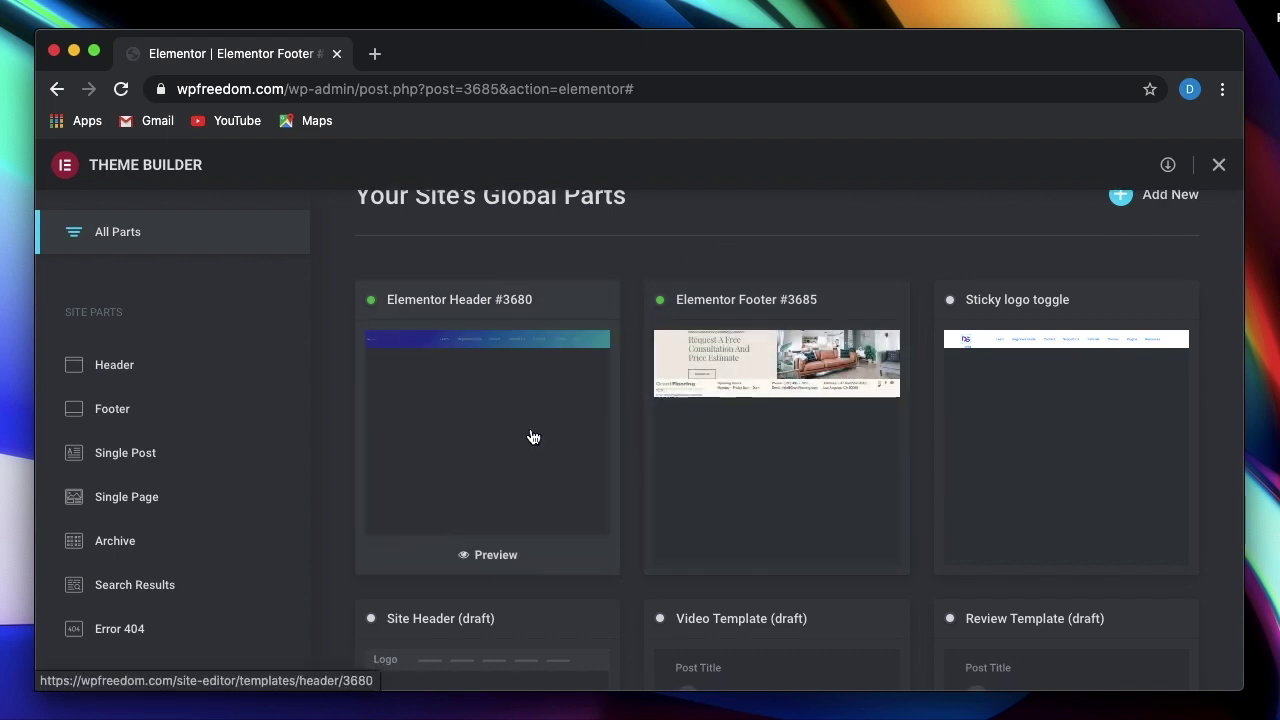
pyautogui.scroll(-5, 533, 437)
pyautogui.scroll(-10, 533, 437)
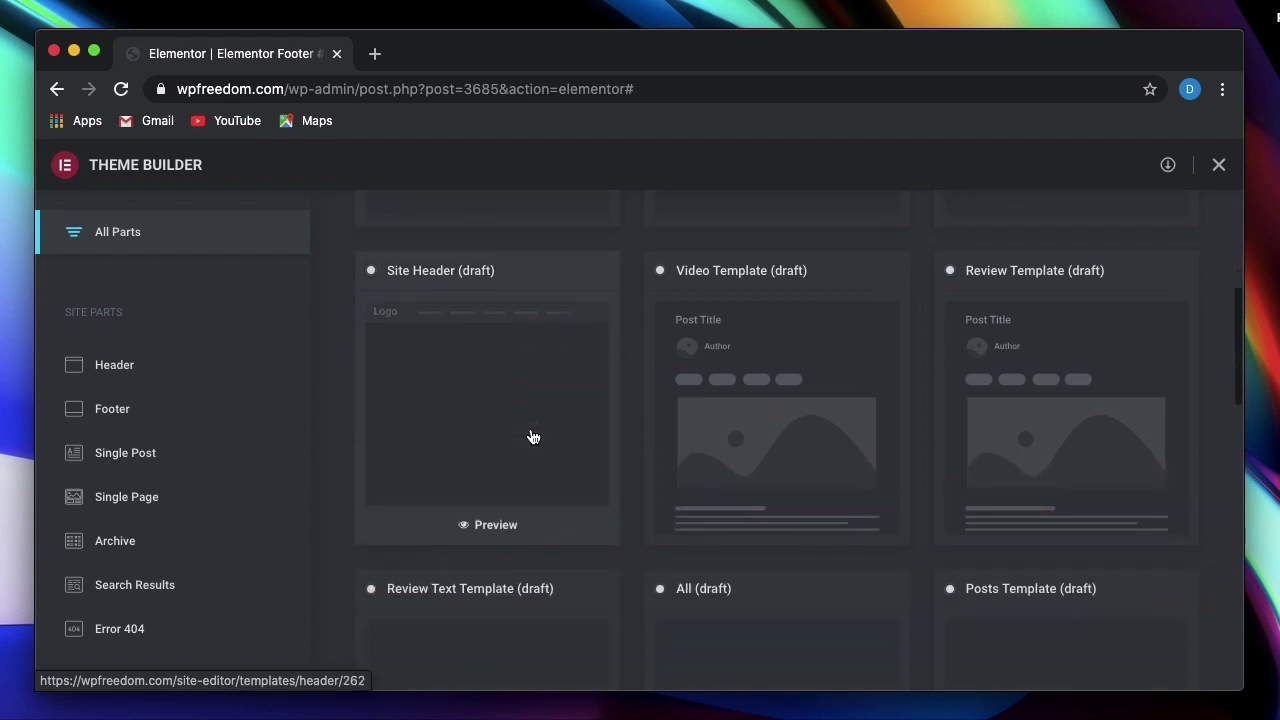
pyautogui.scroll(4, 530, 434)
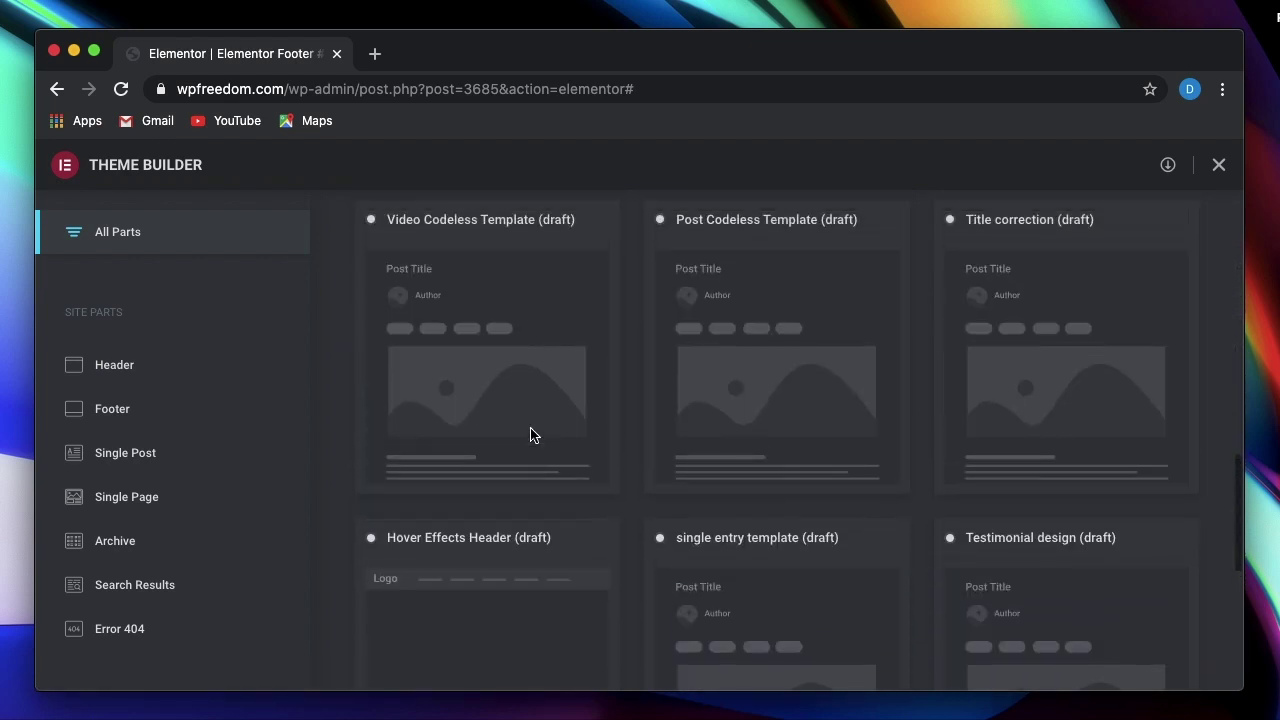
pyautogui.scroll(10, 531, 433)
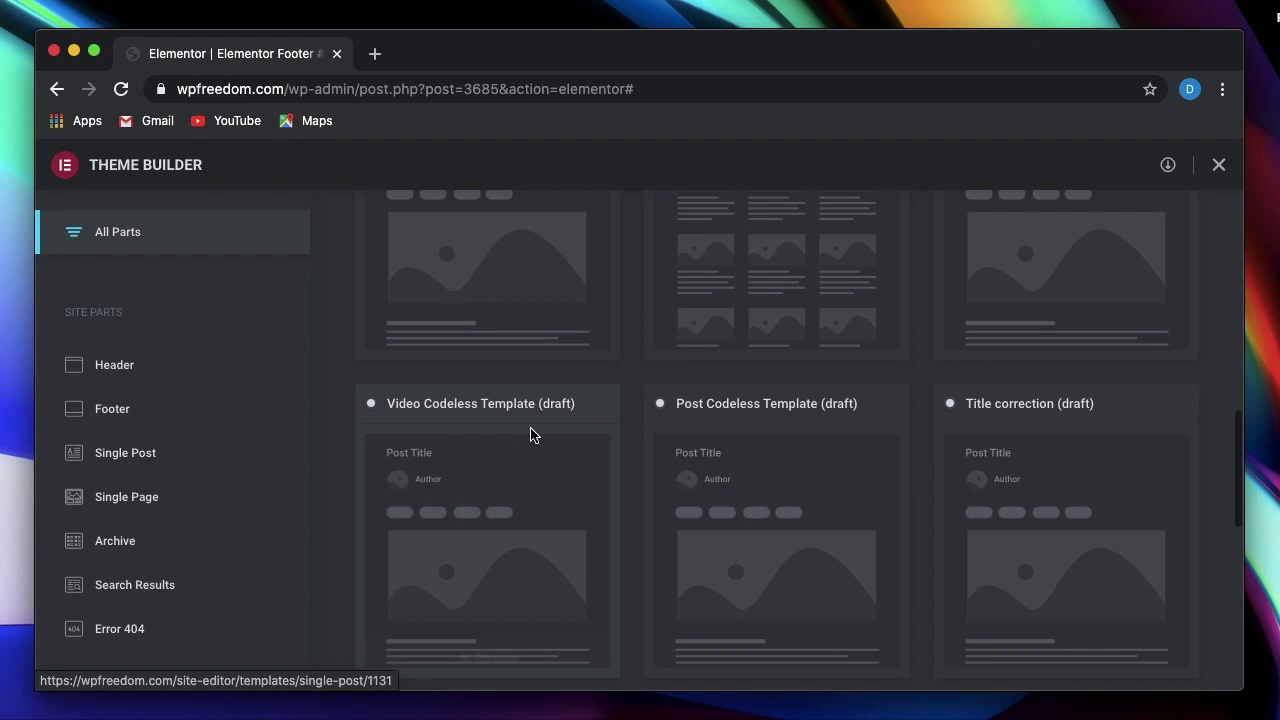
pyautogui.scroll(-6, 583, 434)
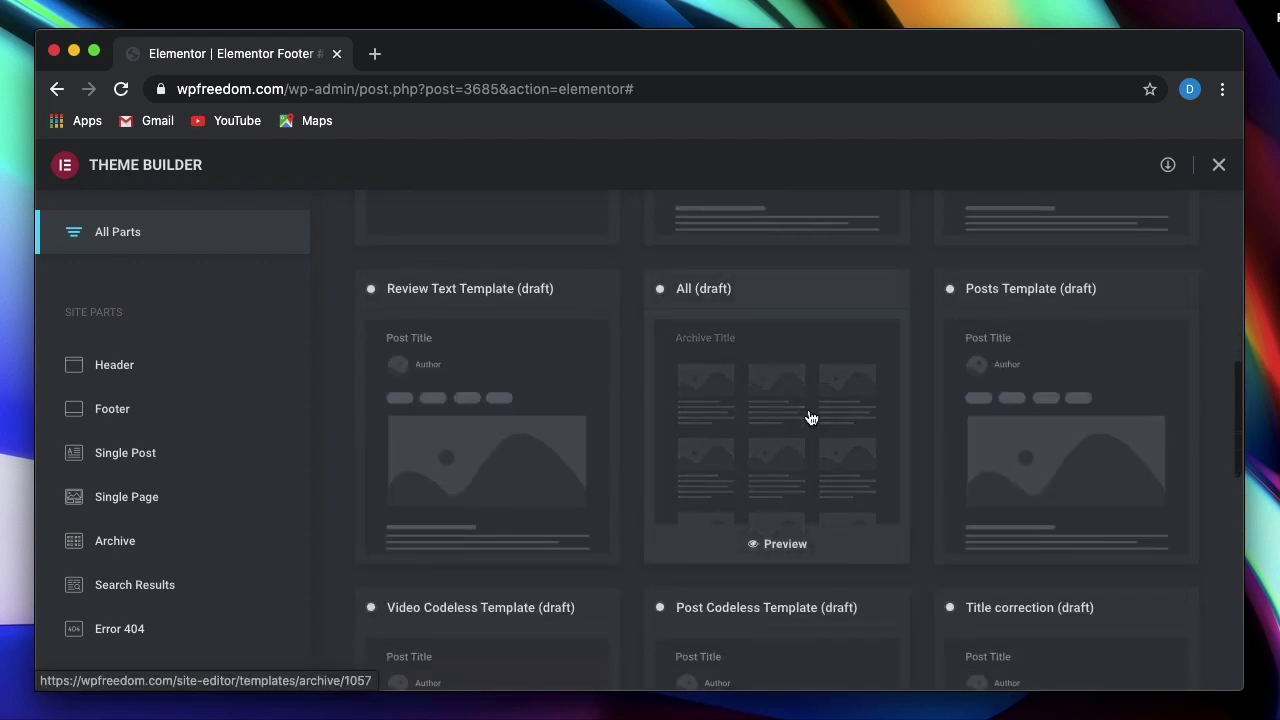
pyautogui.scroll(10, 811, 417)
pyautogui.scroll(-15, 969, 546)
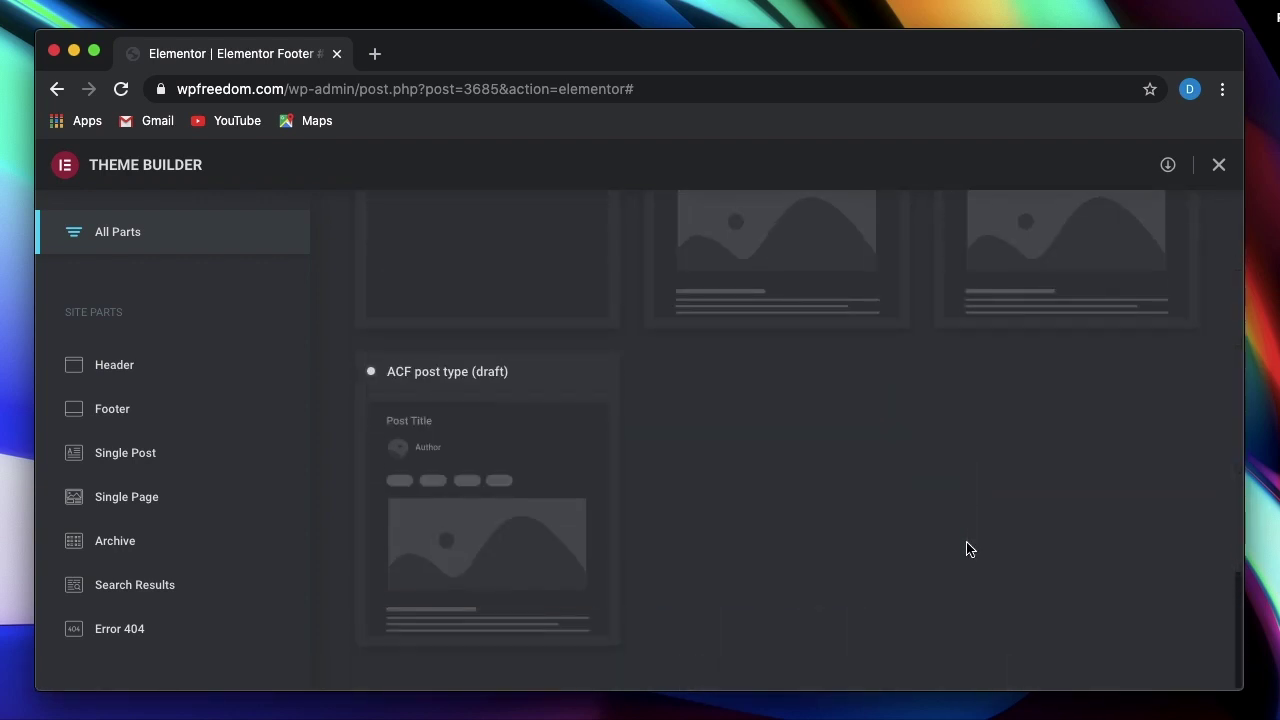
pyautogui.scroll(12, 968, 550)
pyautogui.scroll(8, 968, 550)
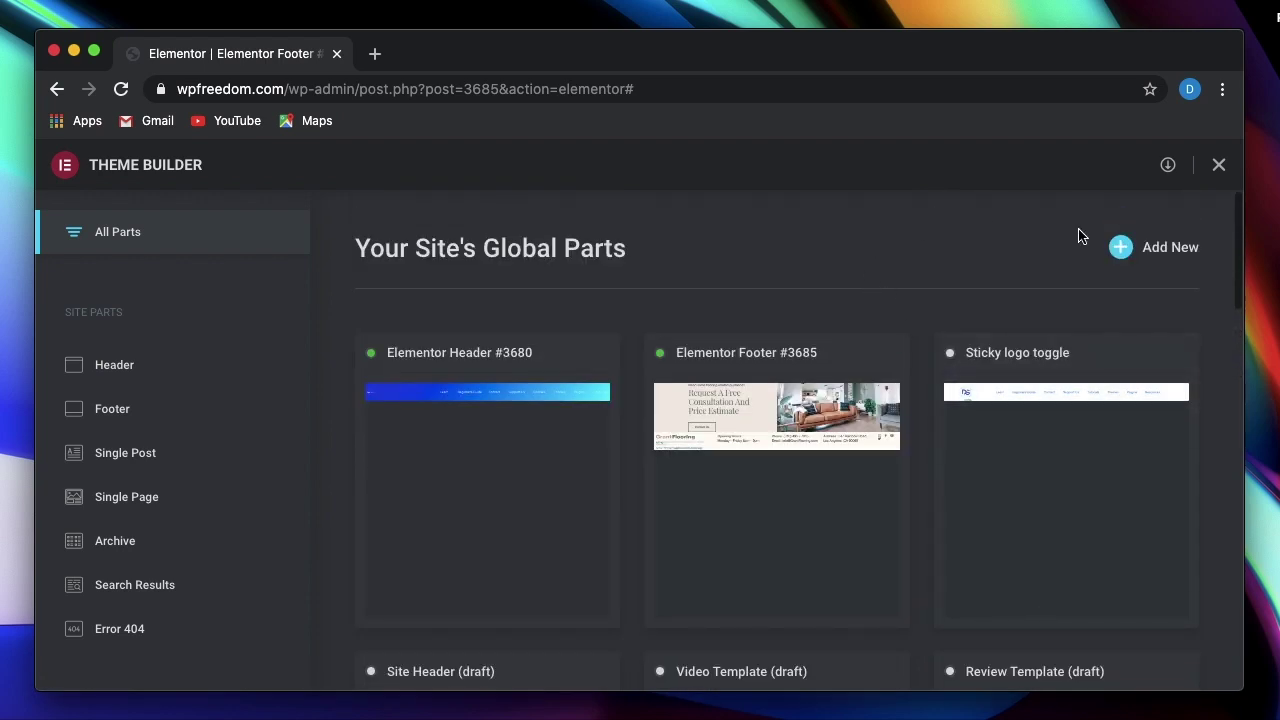
# Step: Create a new Single Post template (#3692) from the Add New site-part choices
pyautogui.click(1119, 250)
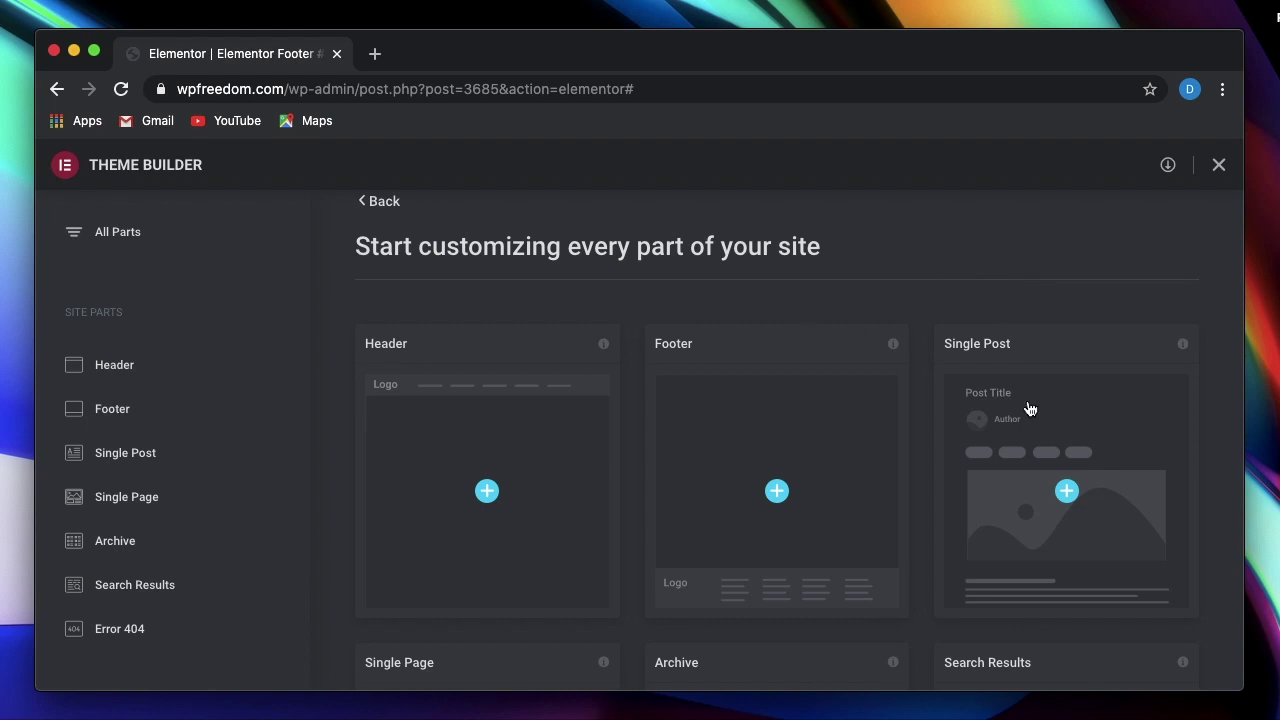
pyautogui.scroll(2, 982, 300)
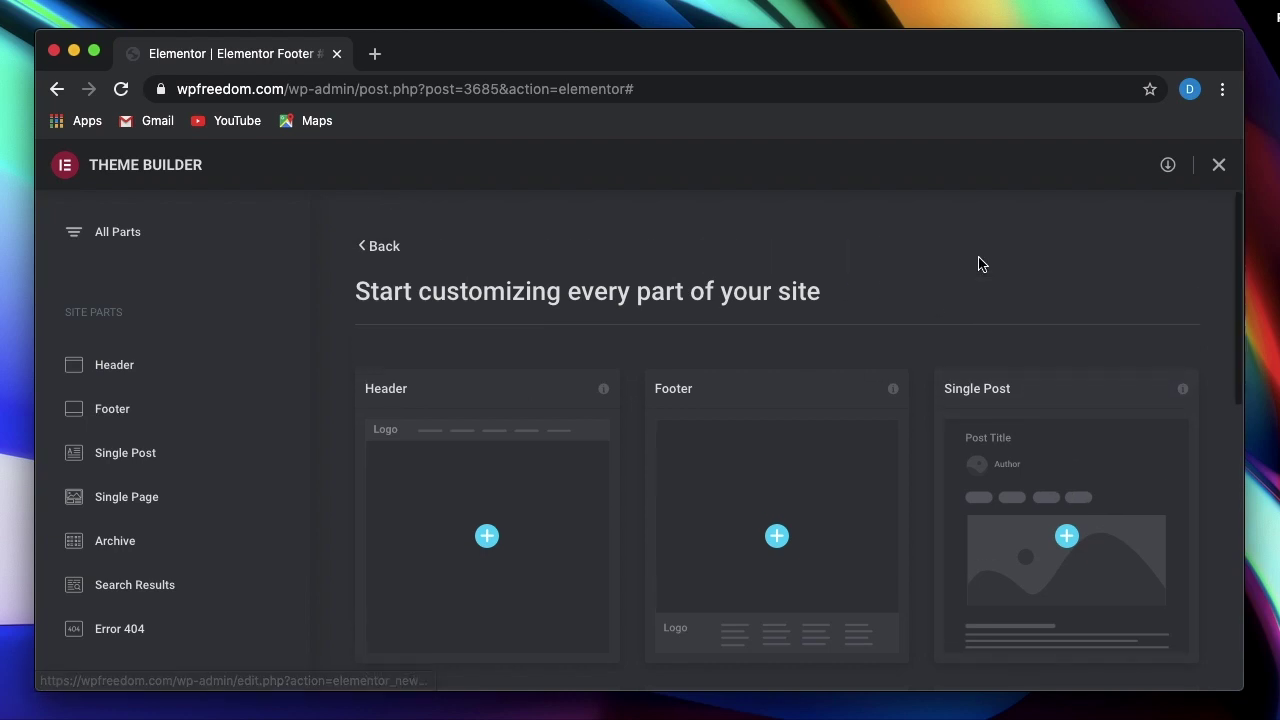
pyautogui.click(78, 247)
pyautogui.click(1133, 250)
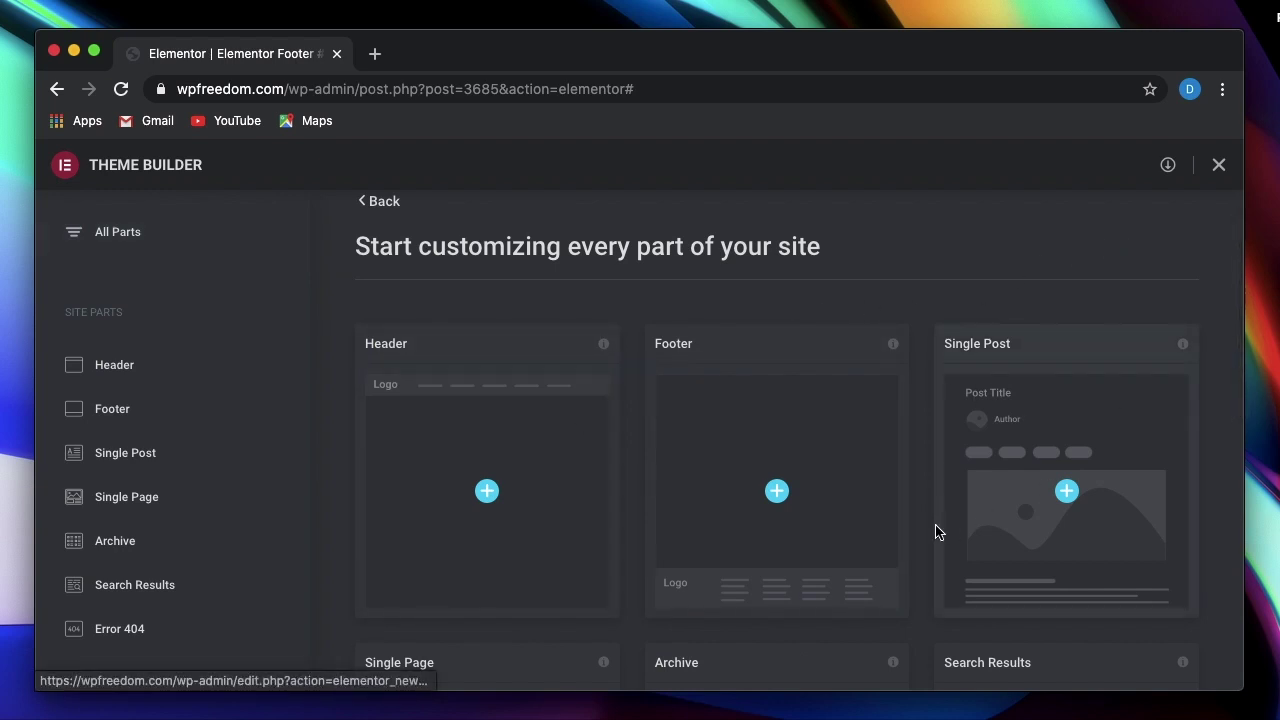
pyautogui.scroll(-3, 938, 531)
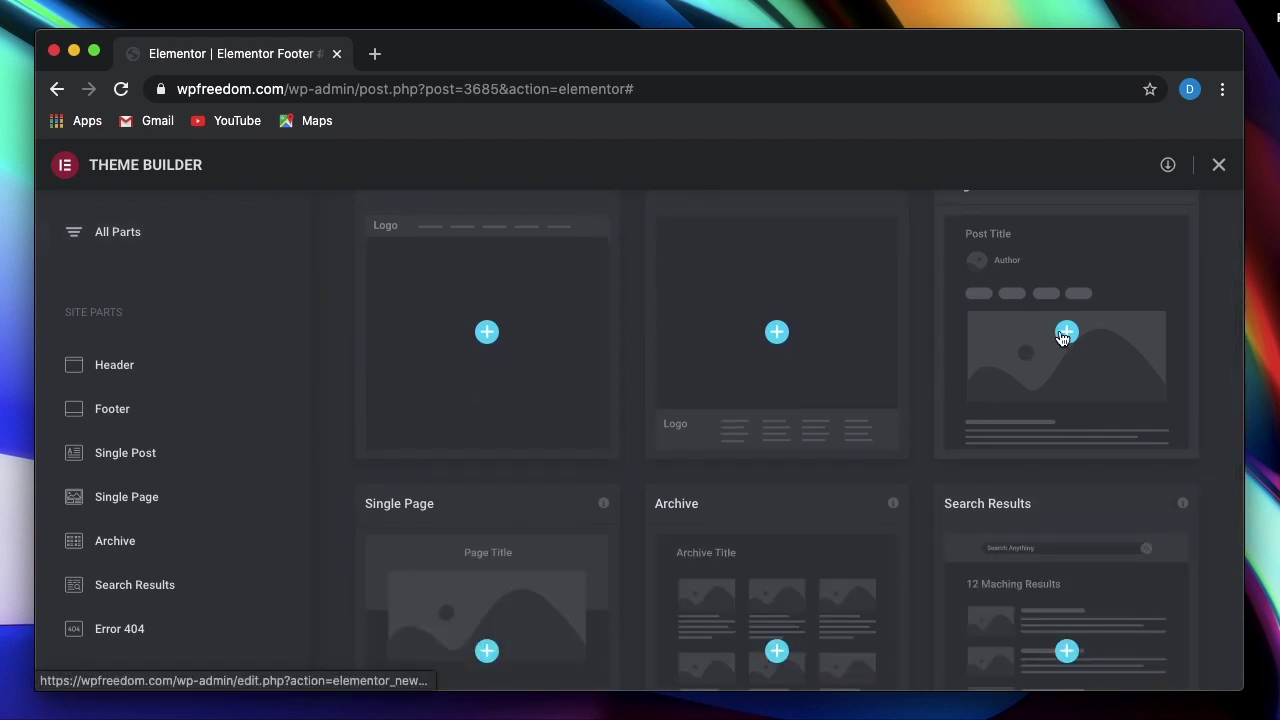
pyautogui.scroll(2, 1066, 331)
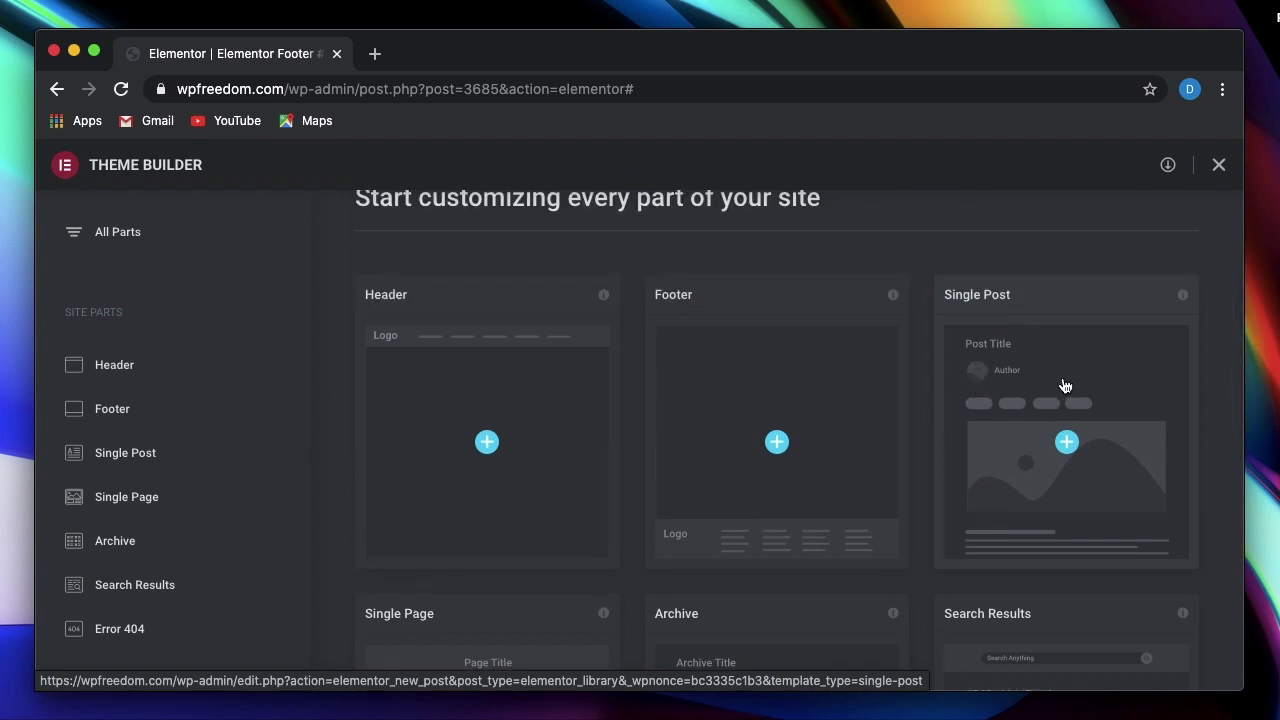
pyautogui.click(1065, 441)
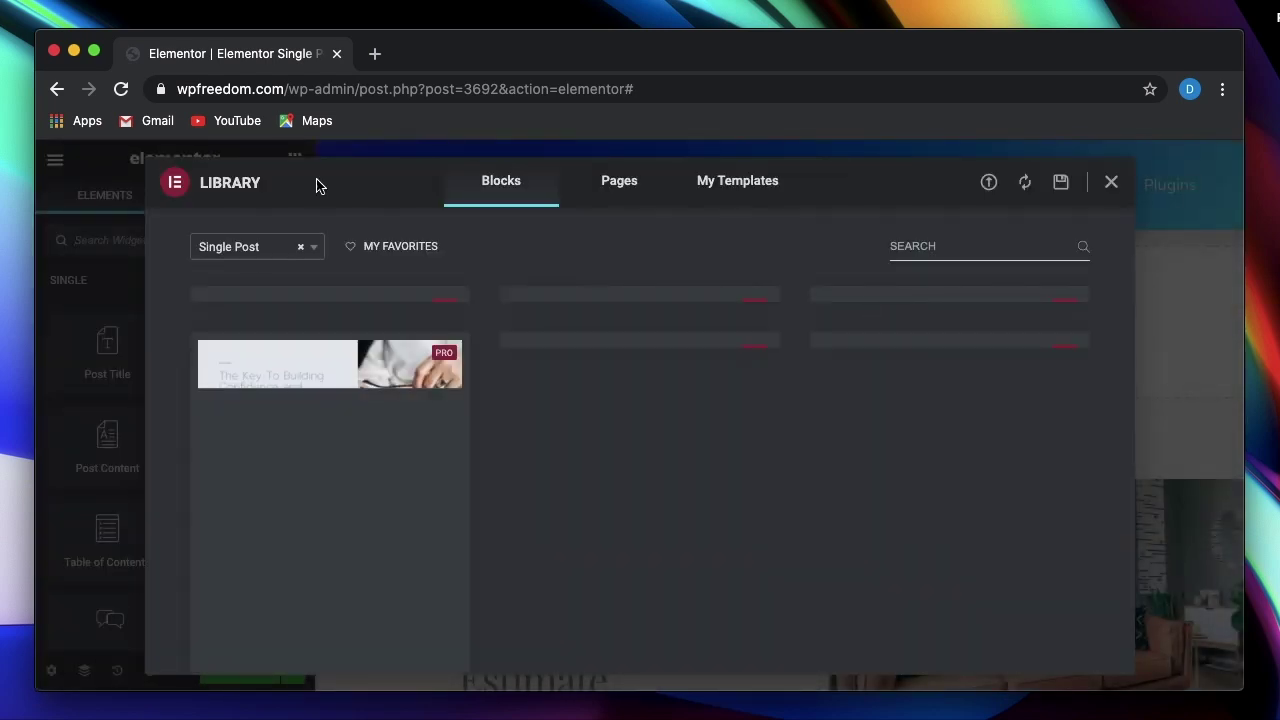
pyautogui.scroll(-3, 586, 443)
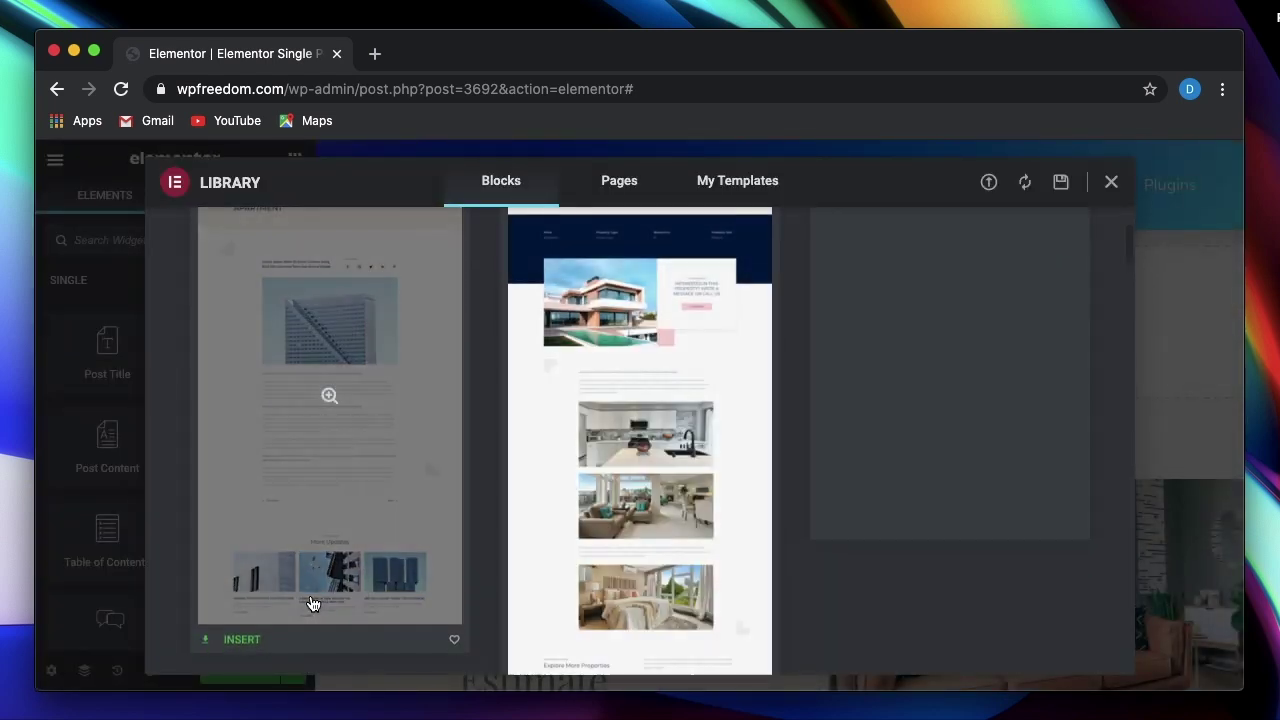
pyautogui.click(241, 638)
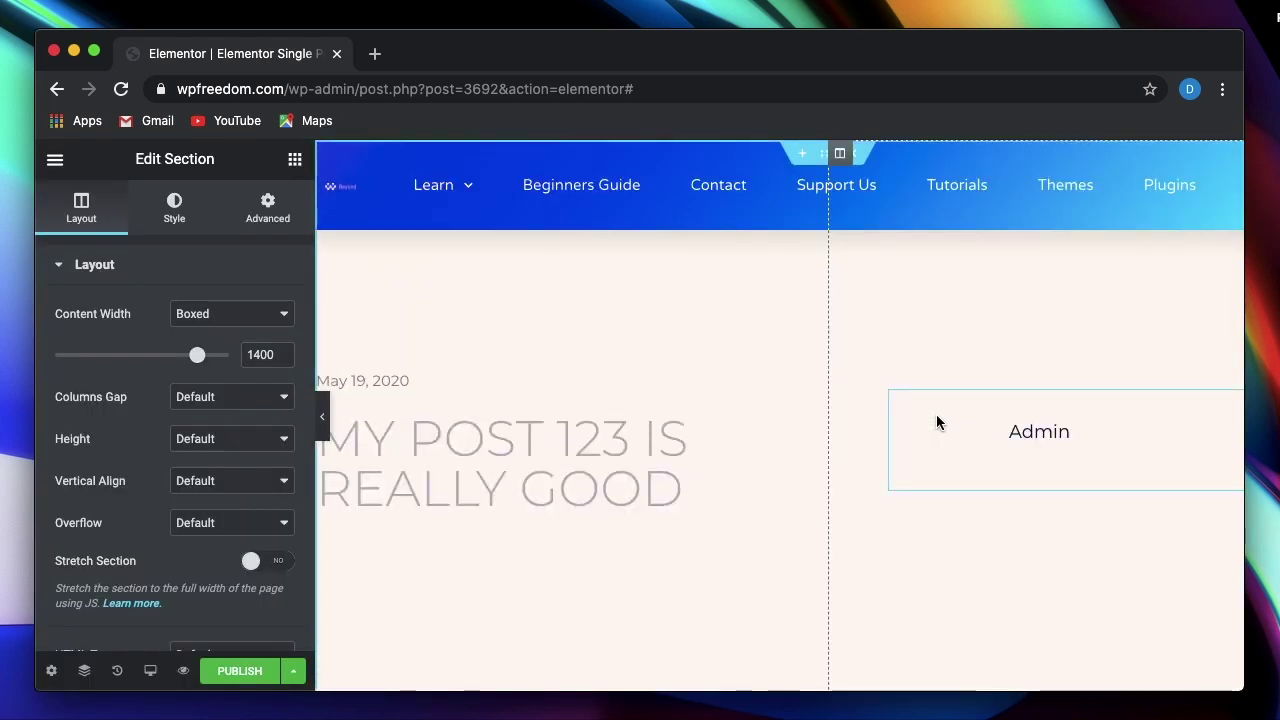
pyautogui.scroll(-8, 667, 505)
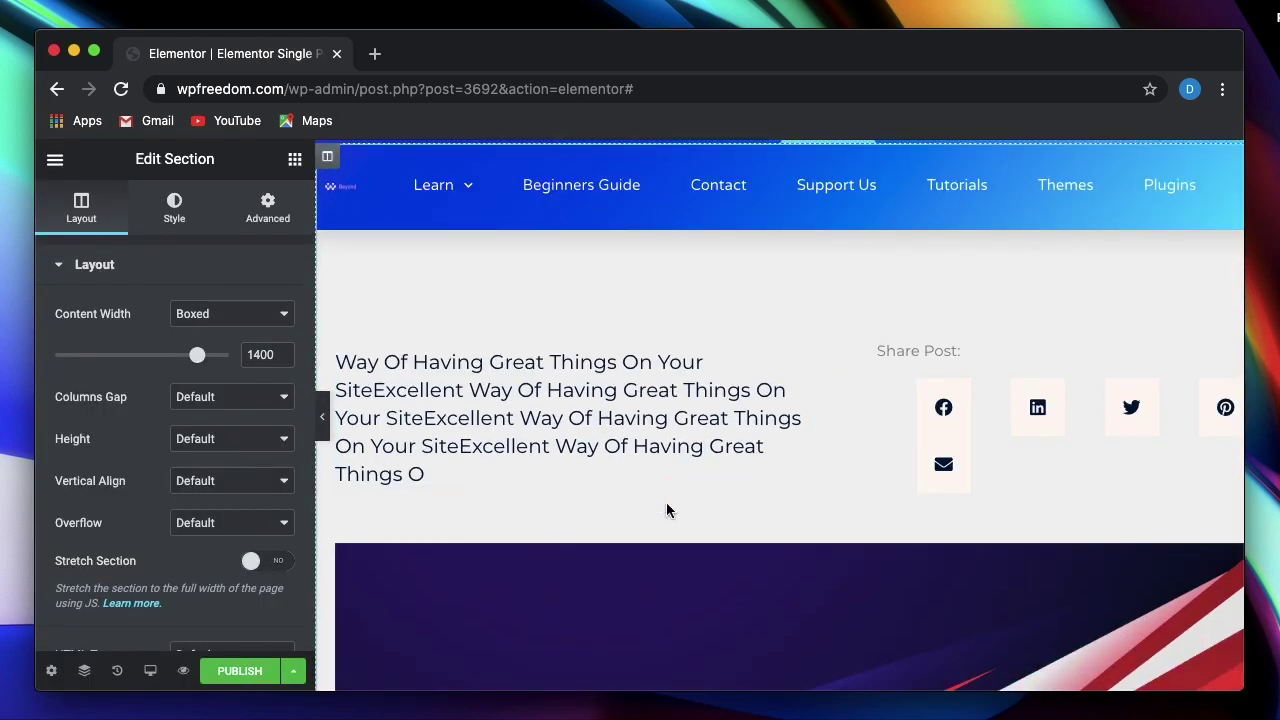
pyautogui.scroll(-8, 668, 509)
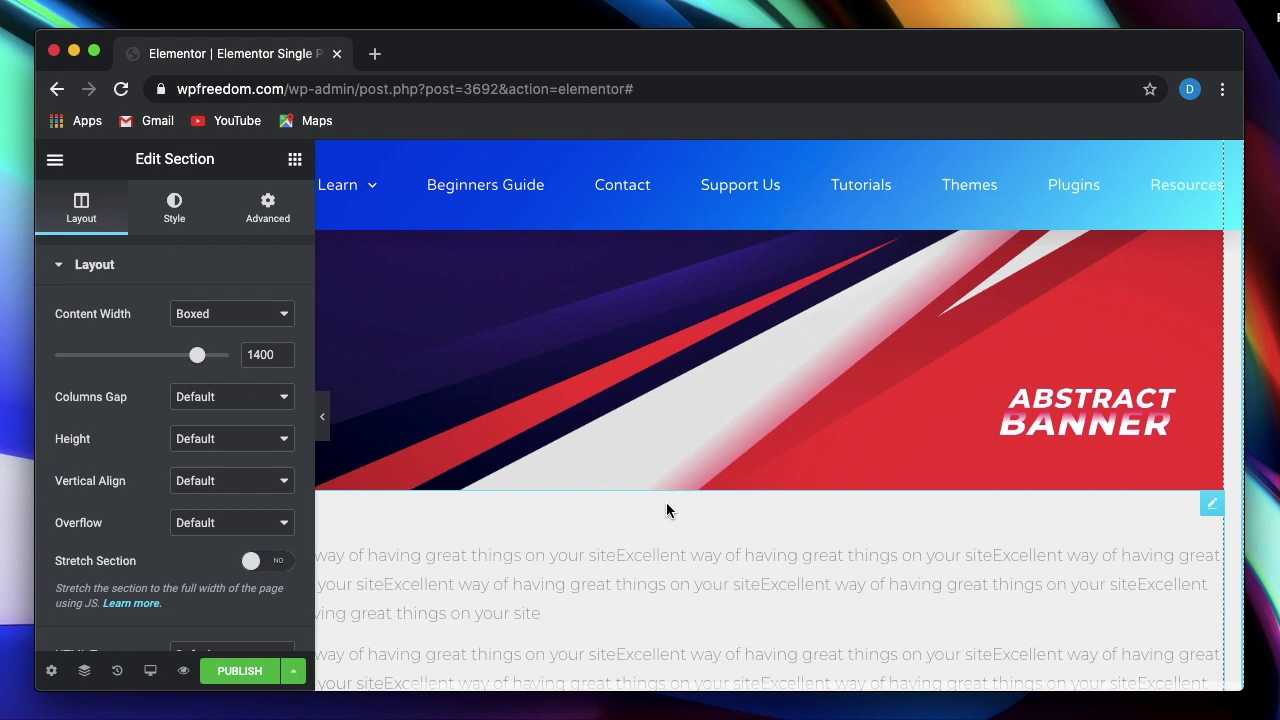
pyautogui.scroll(3, 667, 510)
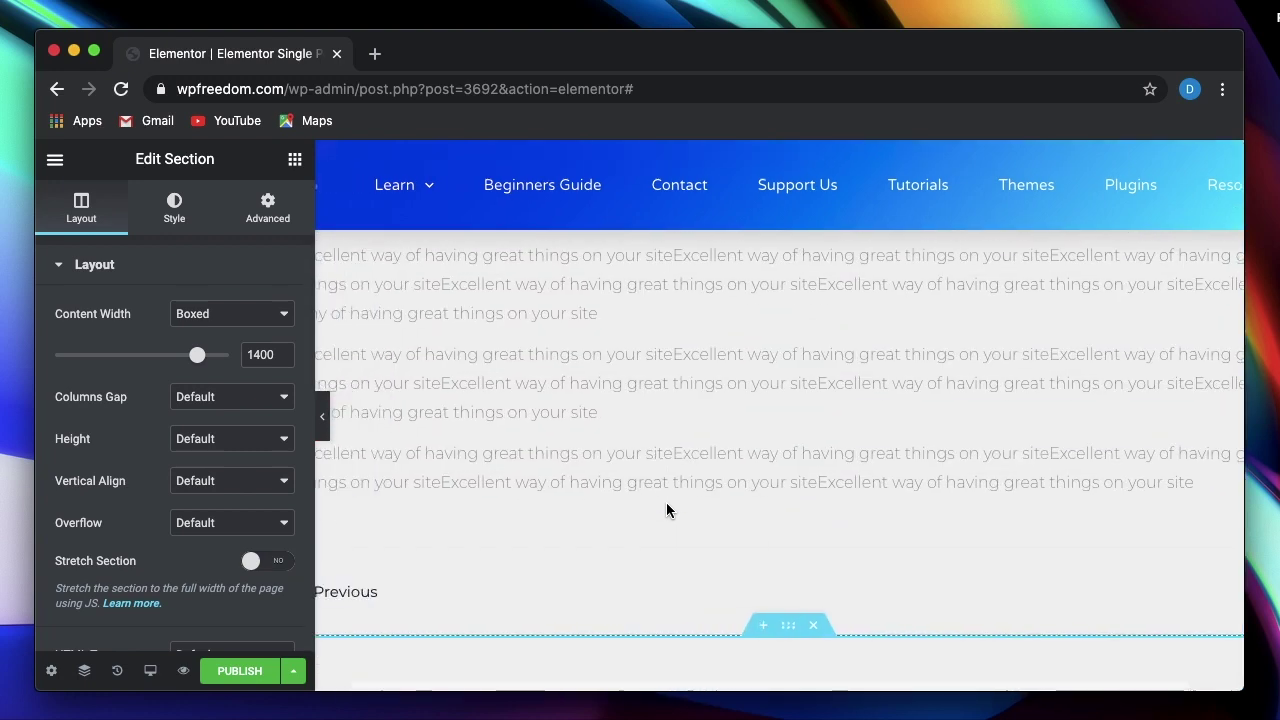
pyautogui.scroll(-8, 667, 510)
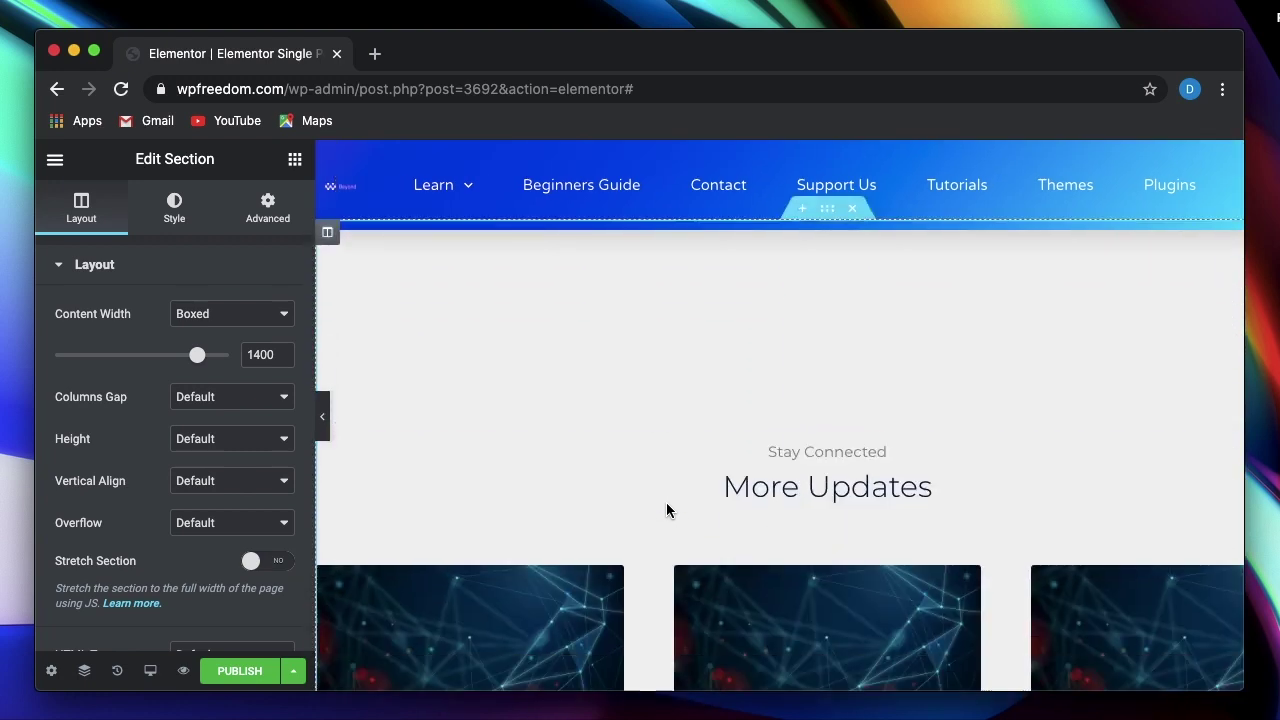
pyautogui.scroll(3, 667, 510)
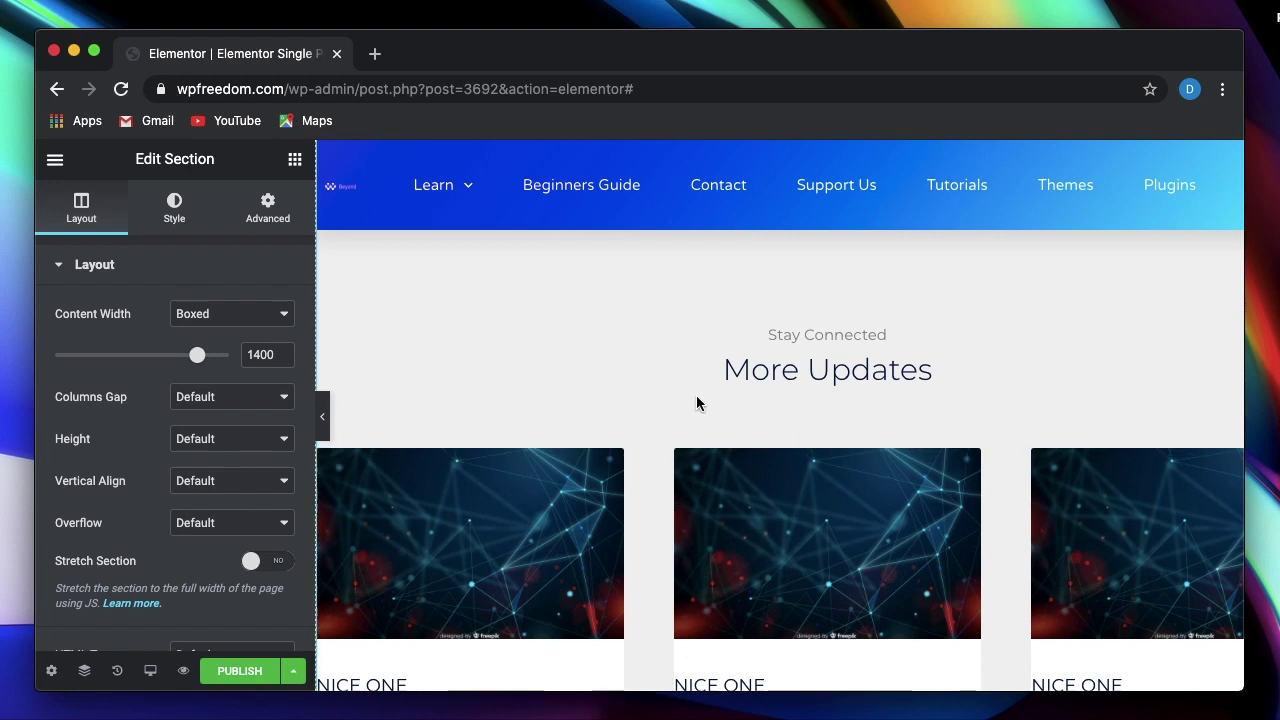
# Step: Publish the single post template with an Include All Singular condition, then go to Theme Builder
pyautogui.click(242, 671)
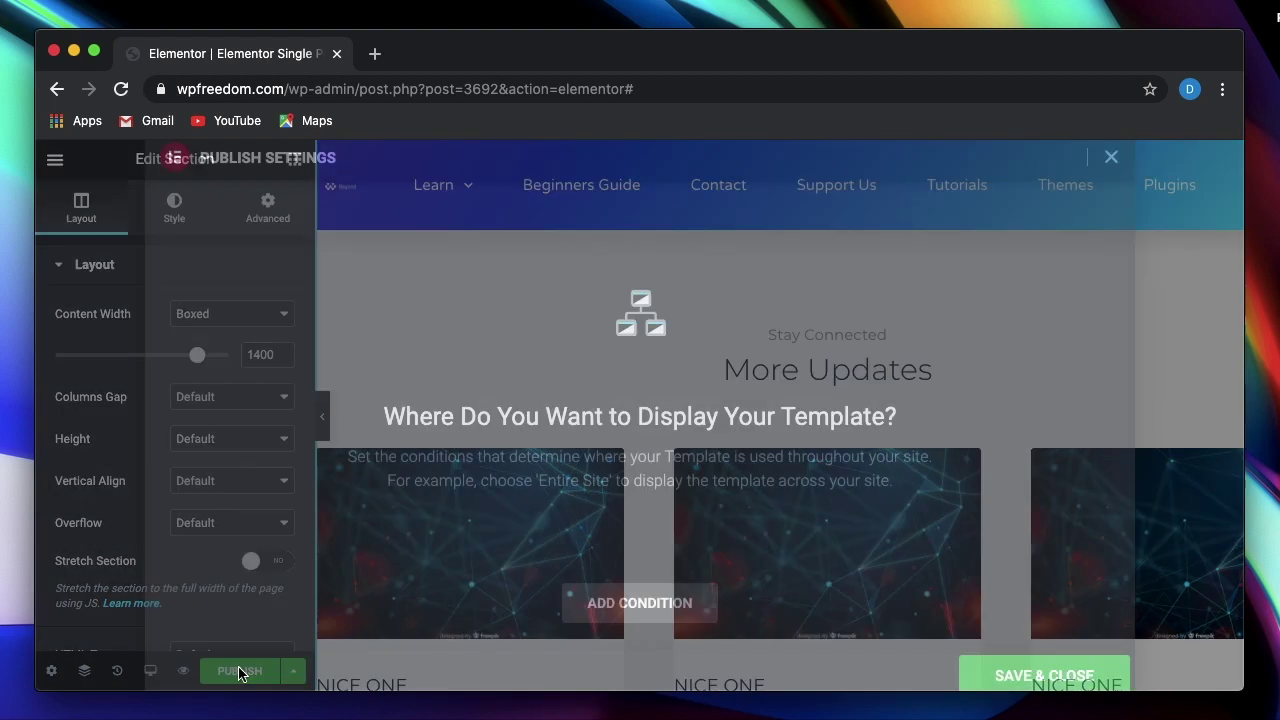
pyautogui.click(658, 610)
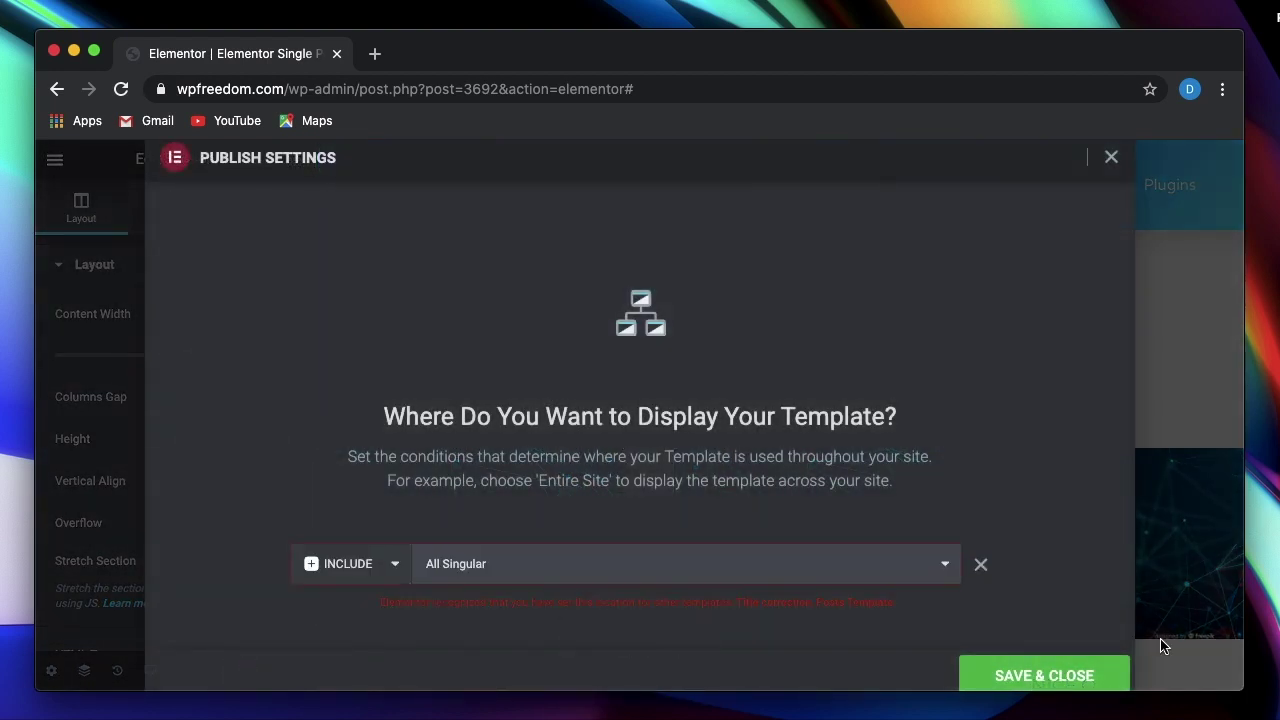
pyautogui.click(1065, 673)
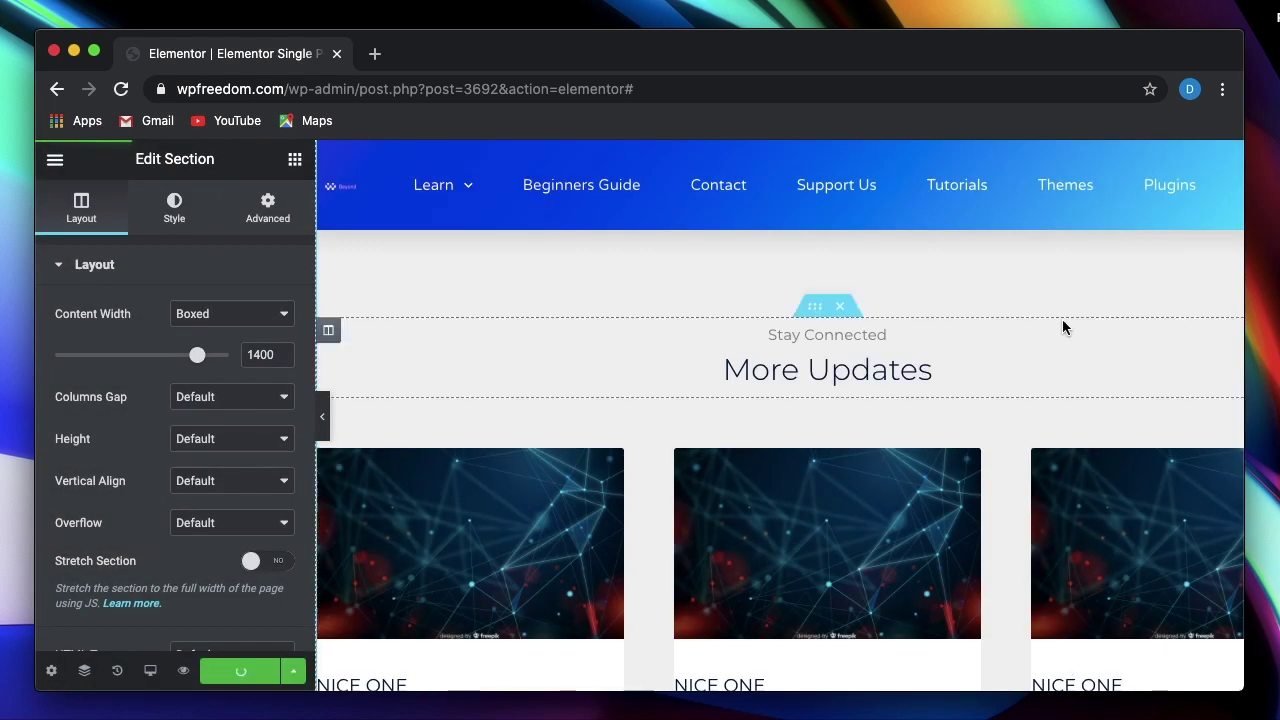
pyautogui.click(55, 159)
pyautogui.click(143, 300)
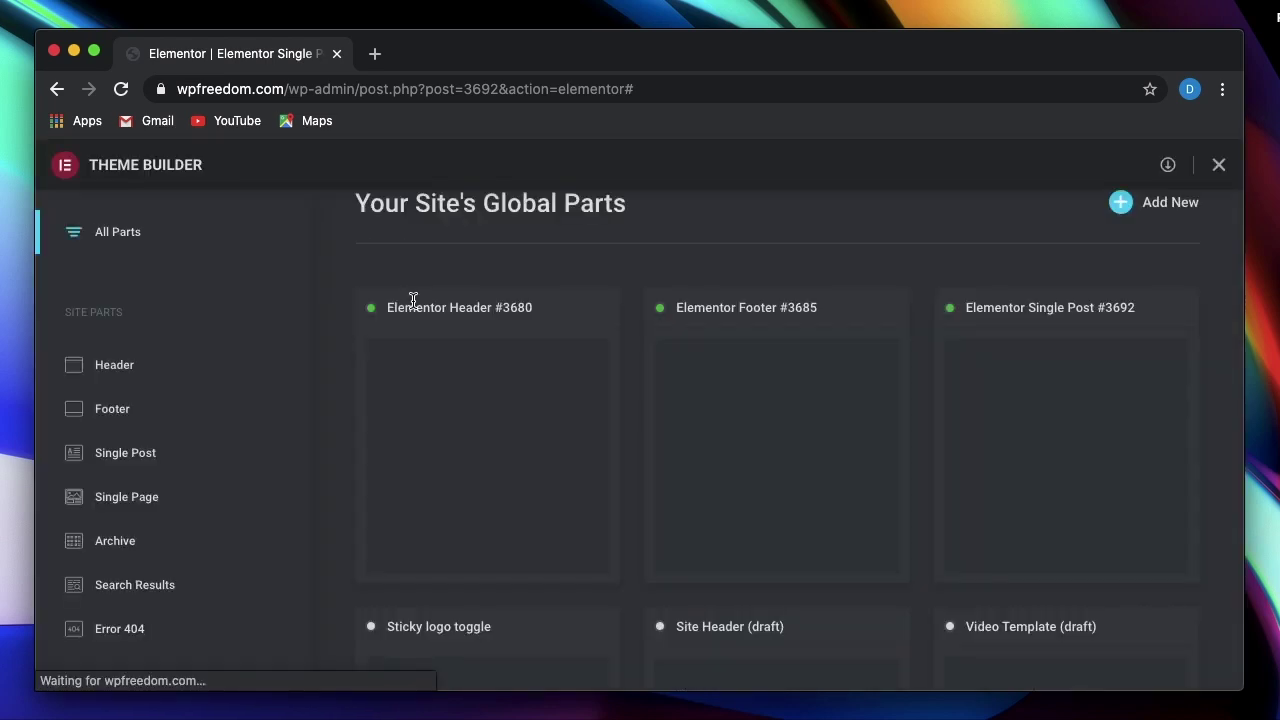
# Step: Check the Single Post #3692 template and its conditions, then go back to All Parts
pyautogui.scroll(-2, 680, 371)
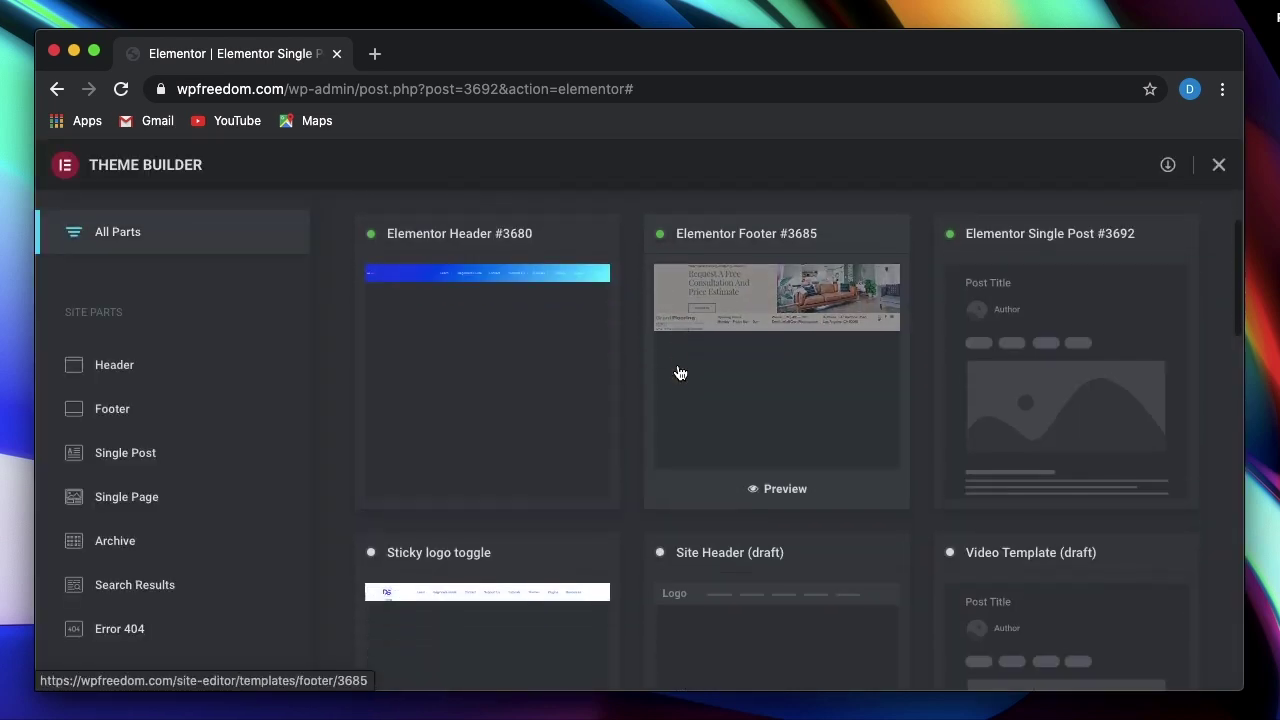
pyautogui.scroll(3, 680, 371)
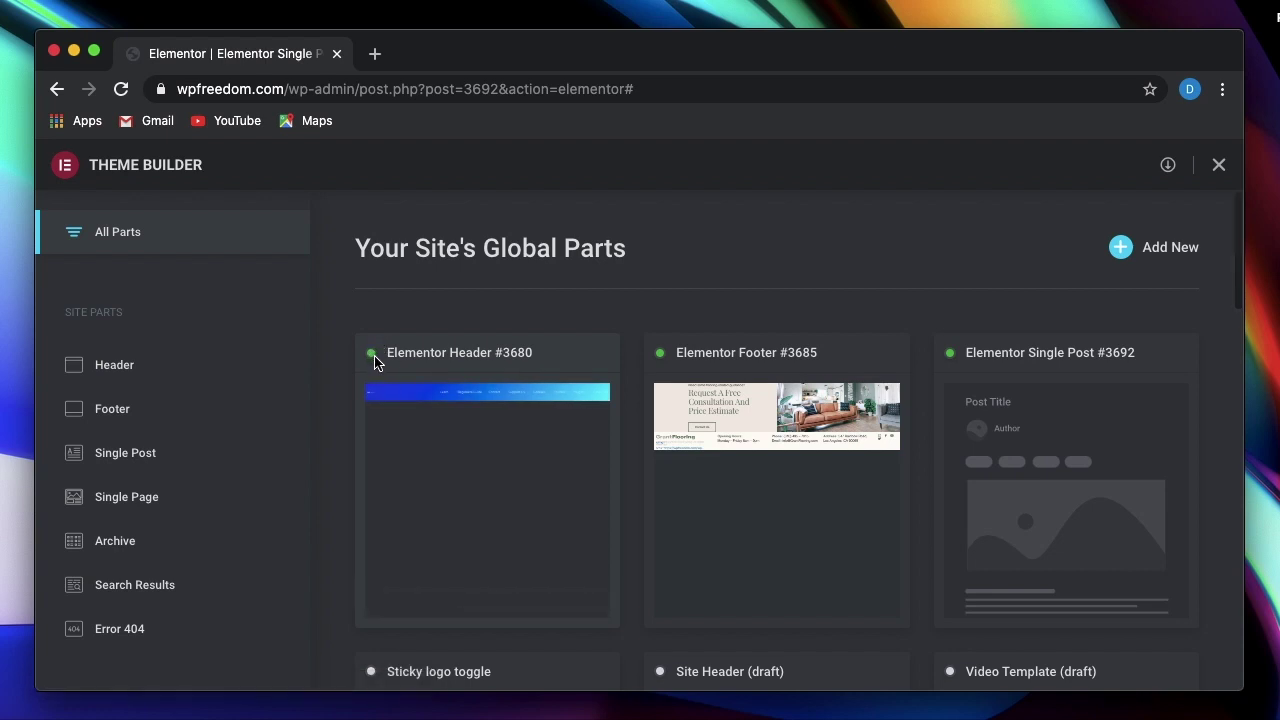
pyautogui.scroll(-1, 800, 286)
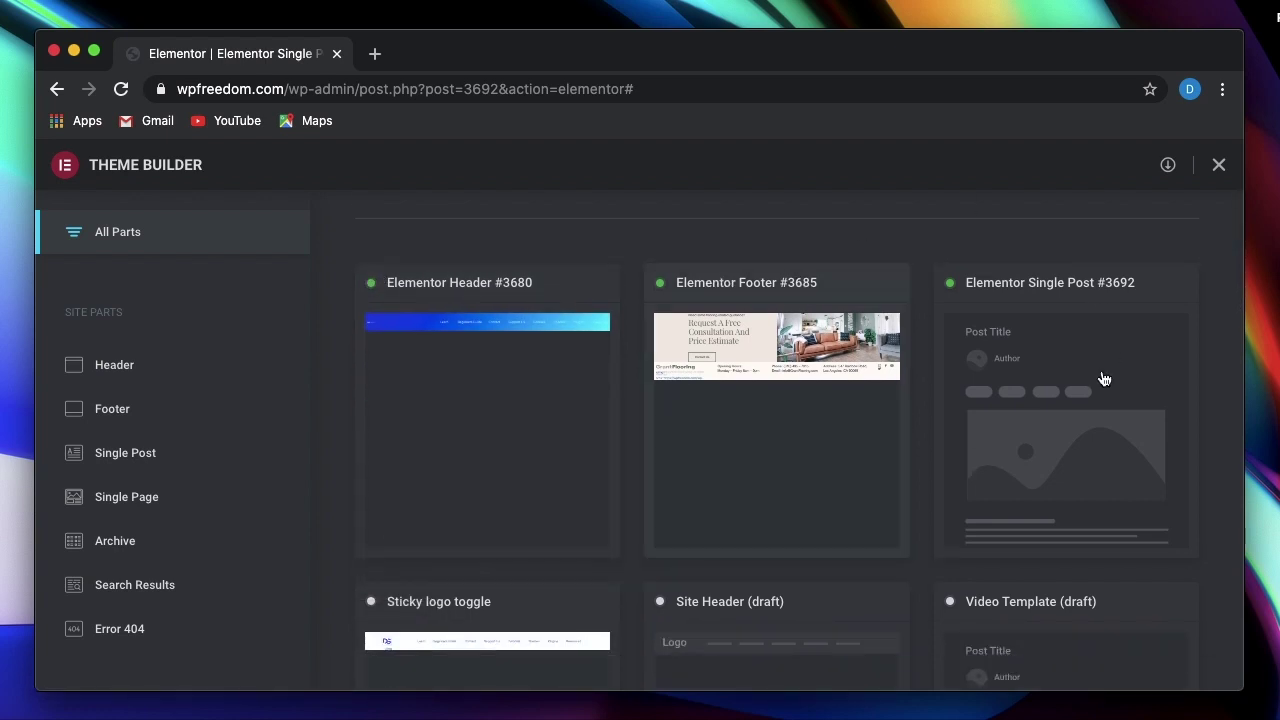
pyautogui.moveTo(1079, 410)
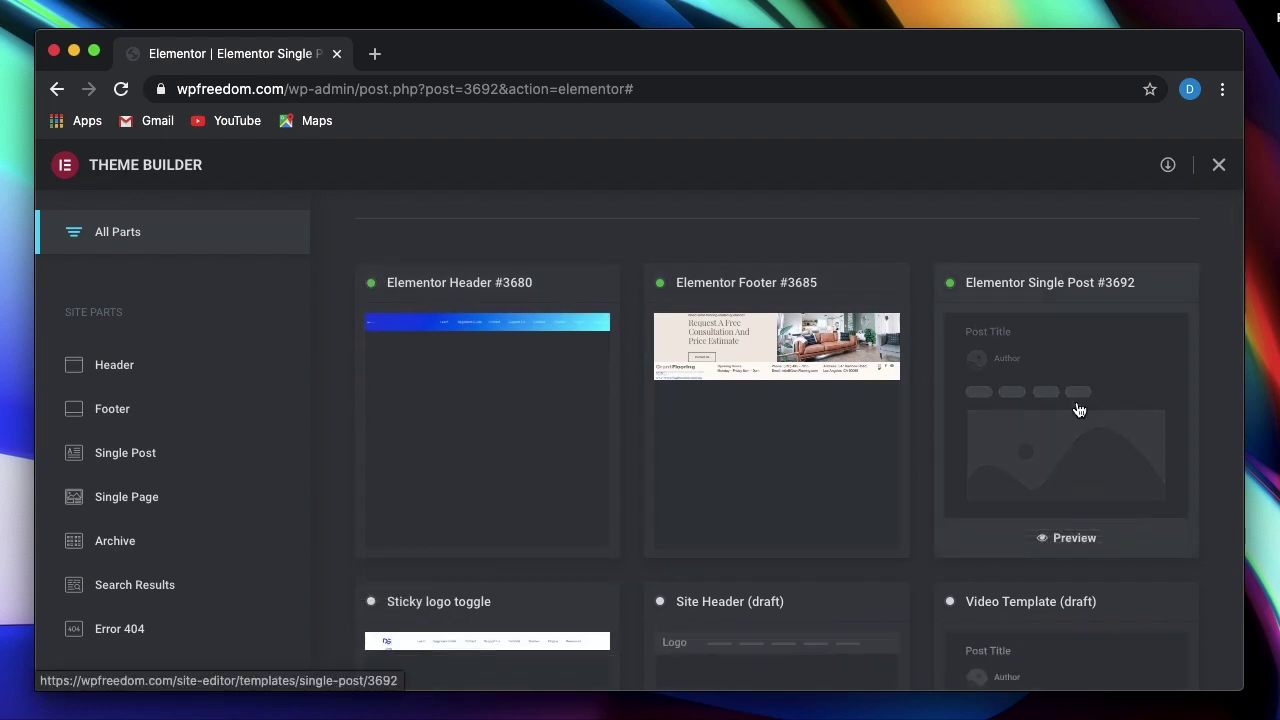
pyautogui.click(1038, 353)
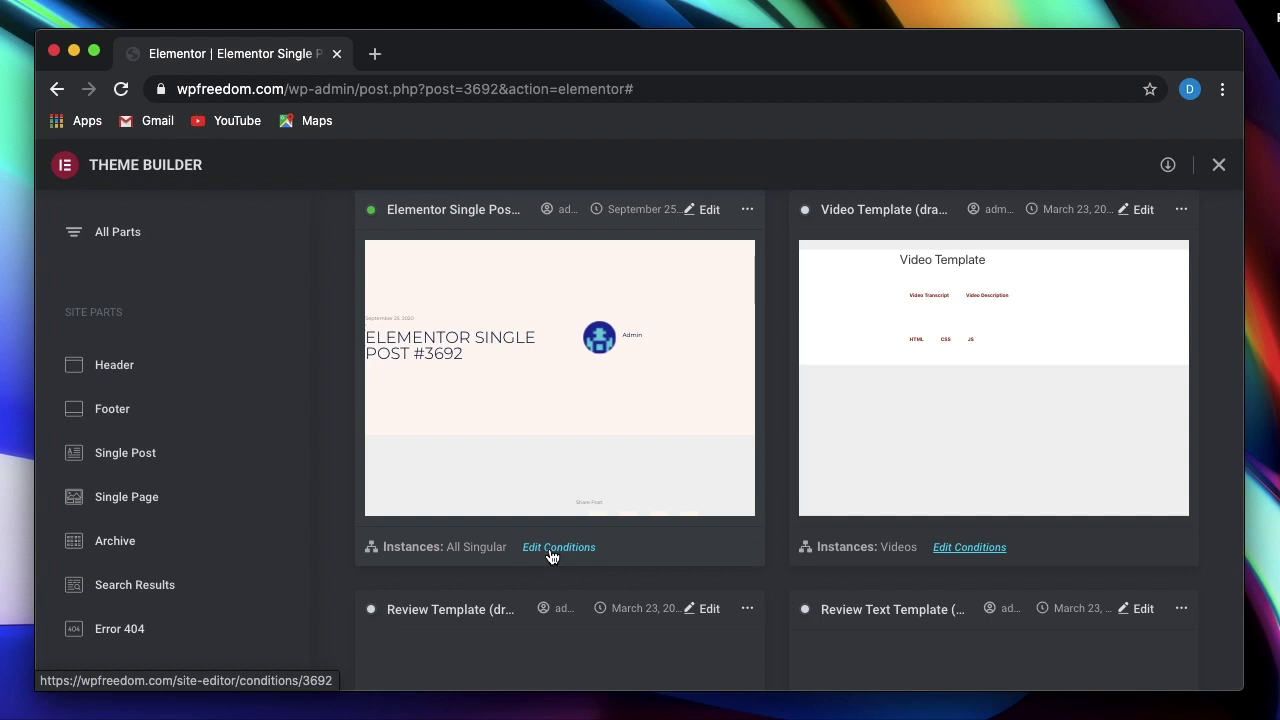
pyautogui.scroll(-10, 609, 438)
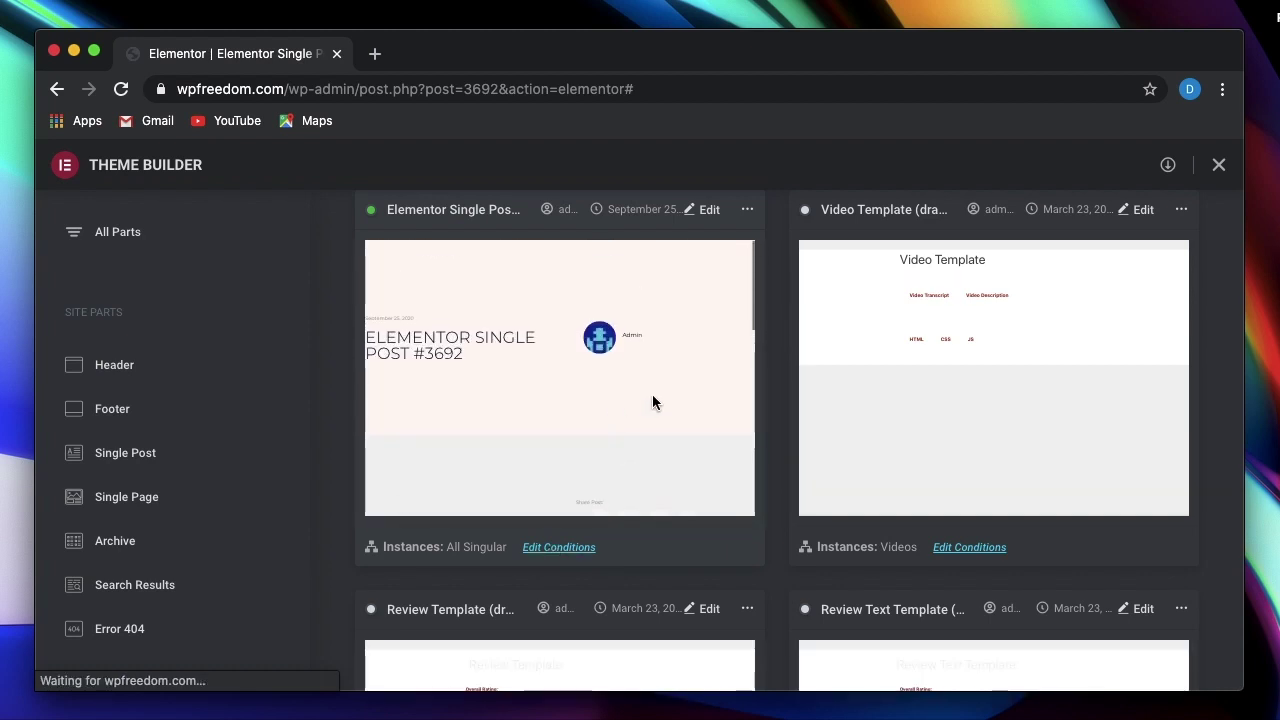
pyautogui.scroll(-8, 908, 428)
pyautogui.scroll(6, 905, 424)
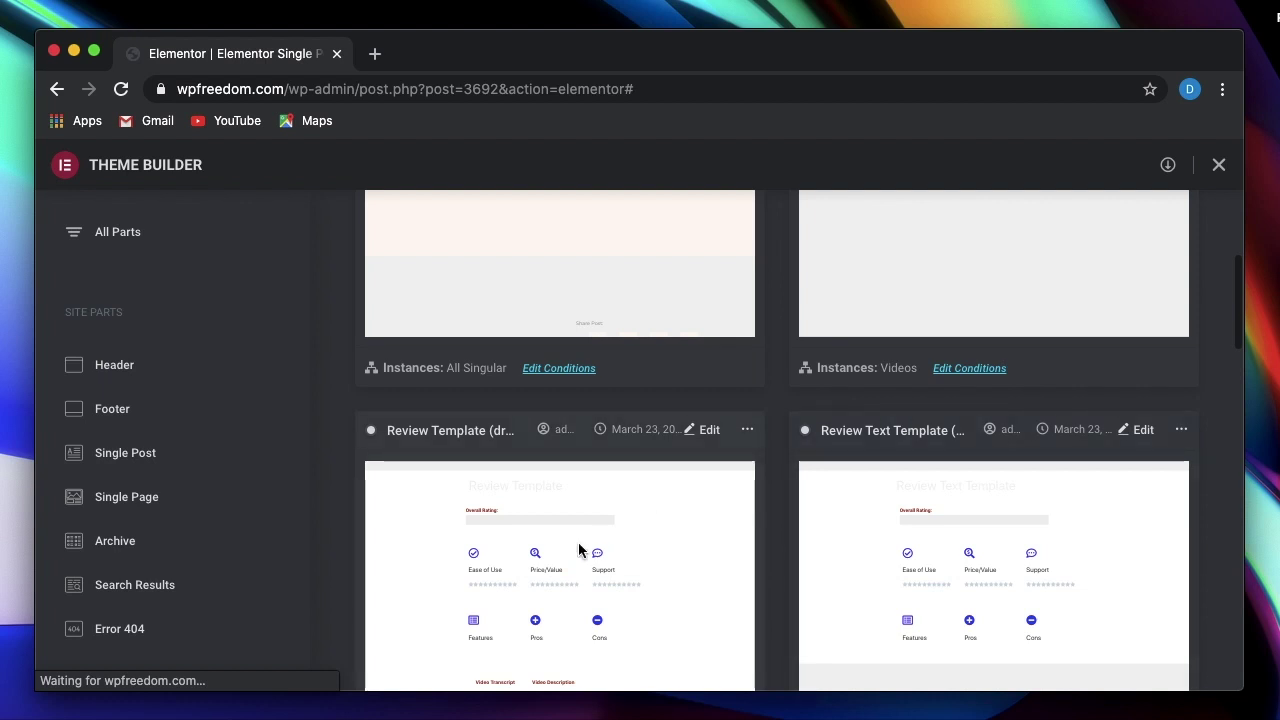
pyautogui.scroll(-2, 580, 551)
pyautogui.scroll(5, 668, 412)
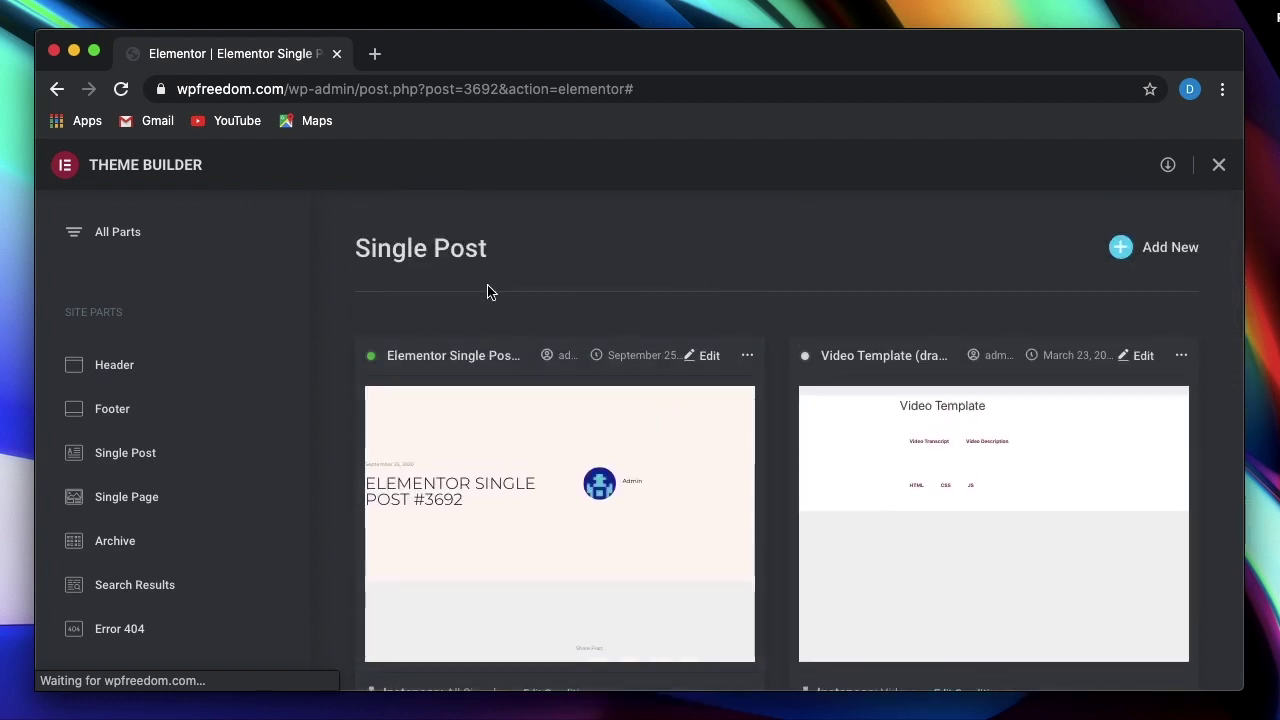
pyautogui.click(143, 244)
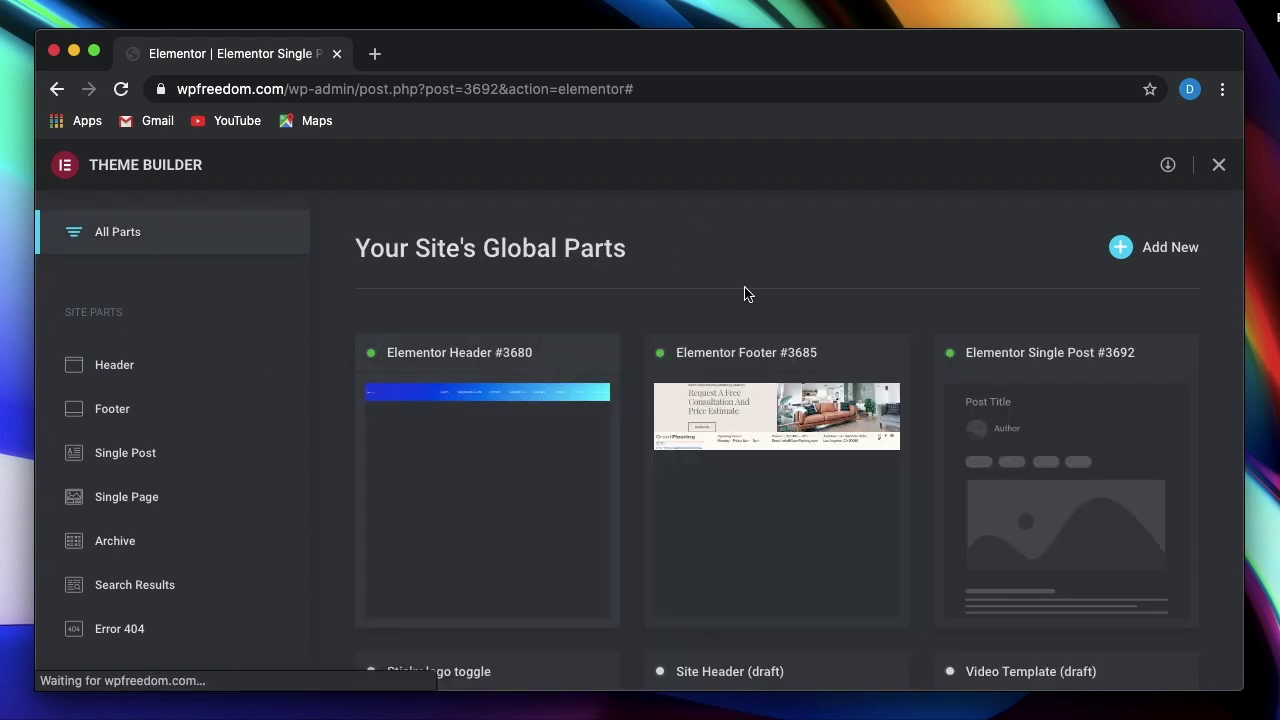
# Step: Open the Header list to confirm Header #3680 applies to the Entire Site
pyautogui.scroll(-10, 766, 272)
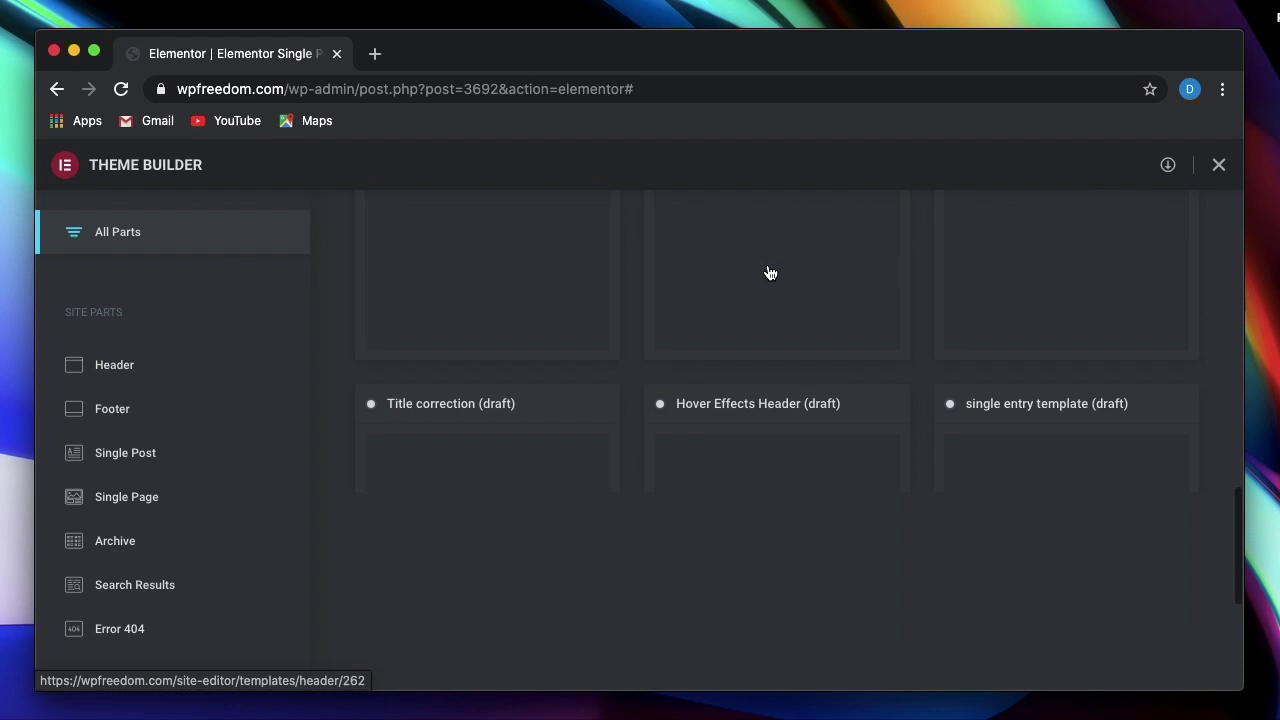
pyautogui.scroll(8, 770, 273)
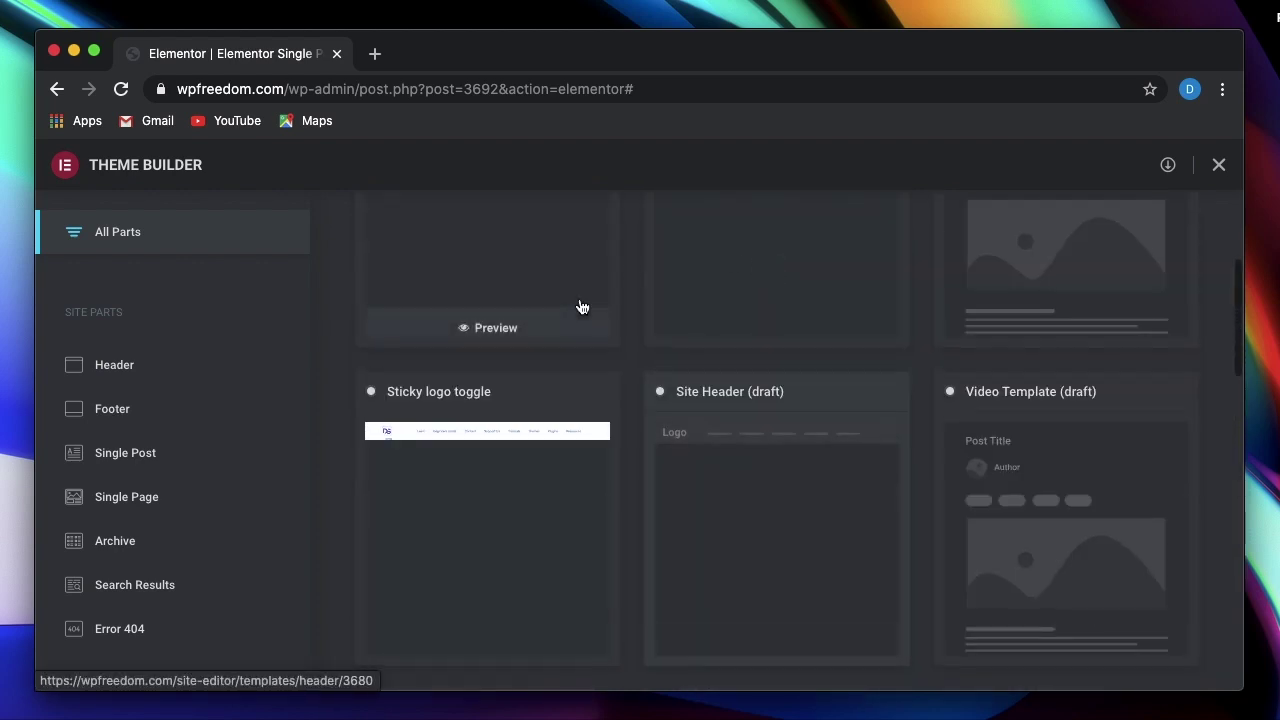
pyautogui.scroll(3, 581, 306)
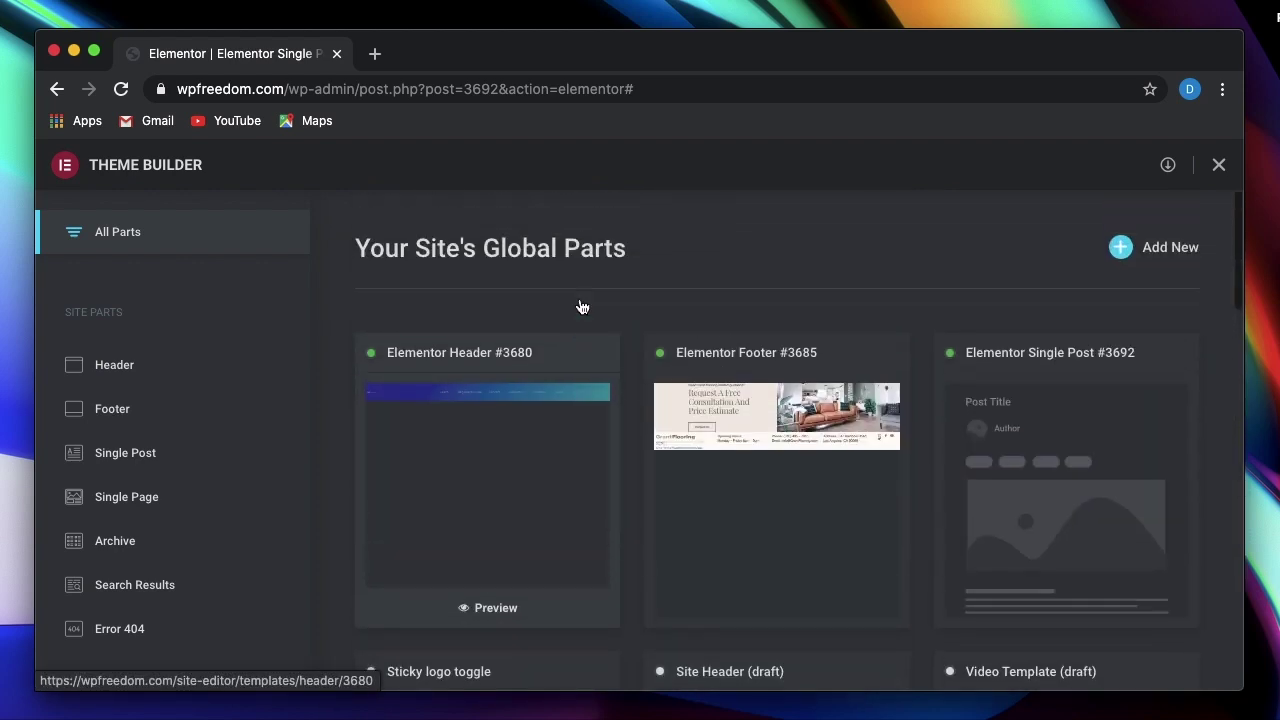
pyautogui.click(503, 563)
pyautogui.scroll(-2, 560, 450)
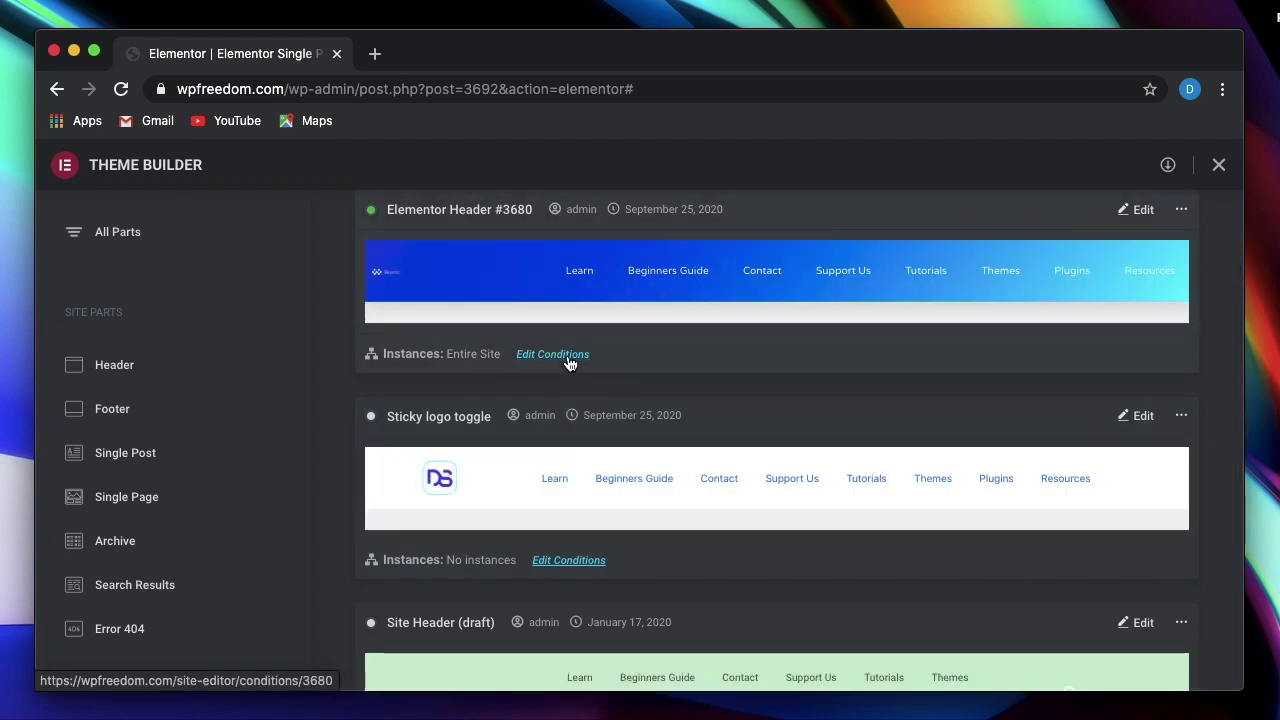
pyautogui.scroll(2, 543, 322)
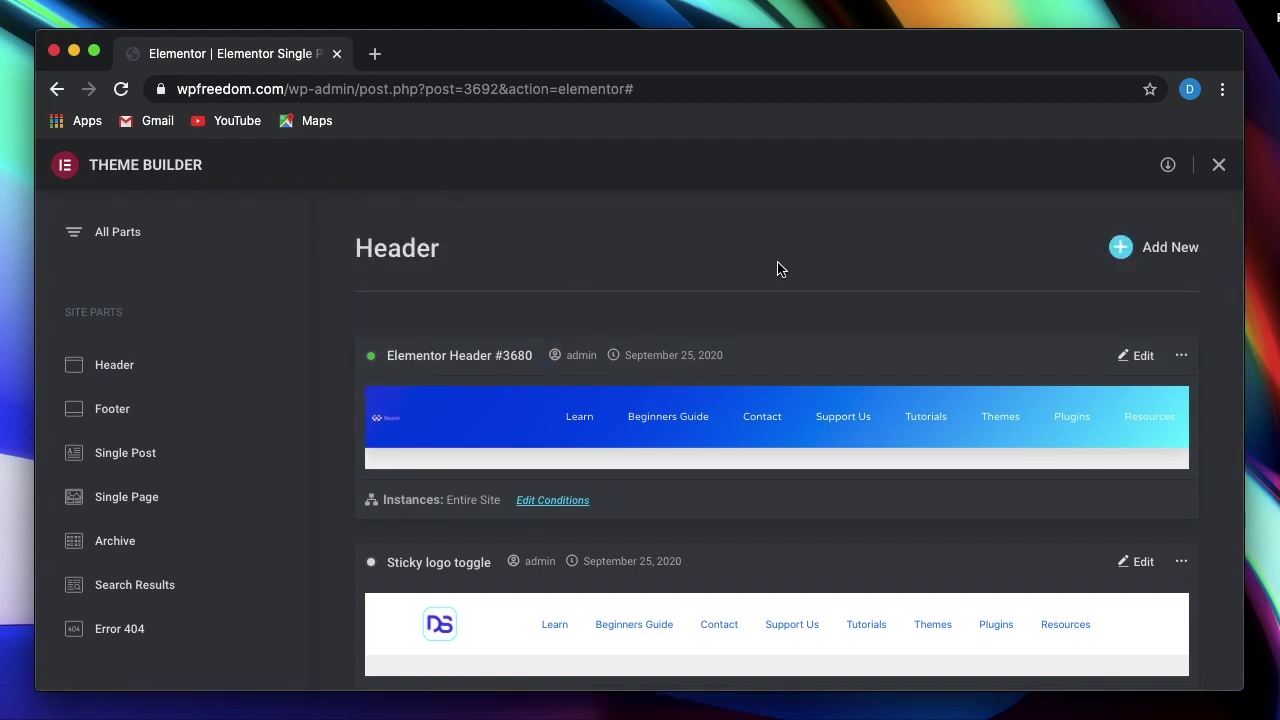
# Step: Close Theme Builder and return to the Elements widget panel of Single Post #3692
pyautogui.click(1219, 165)
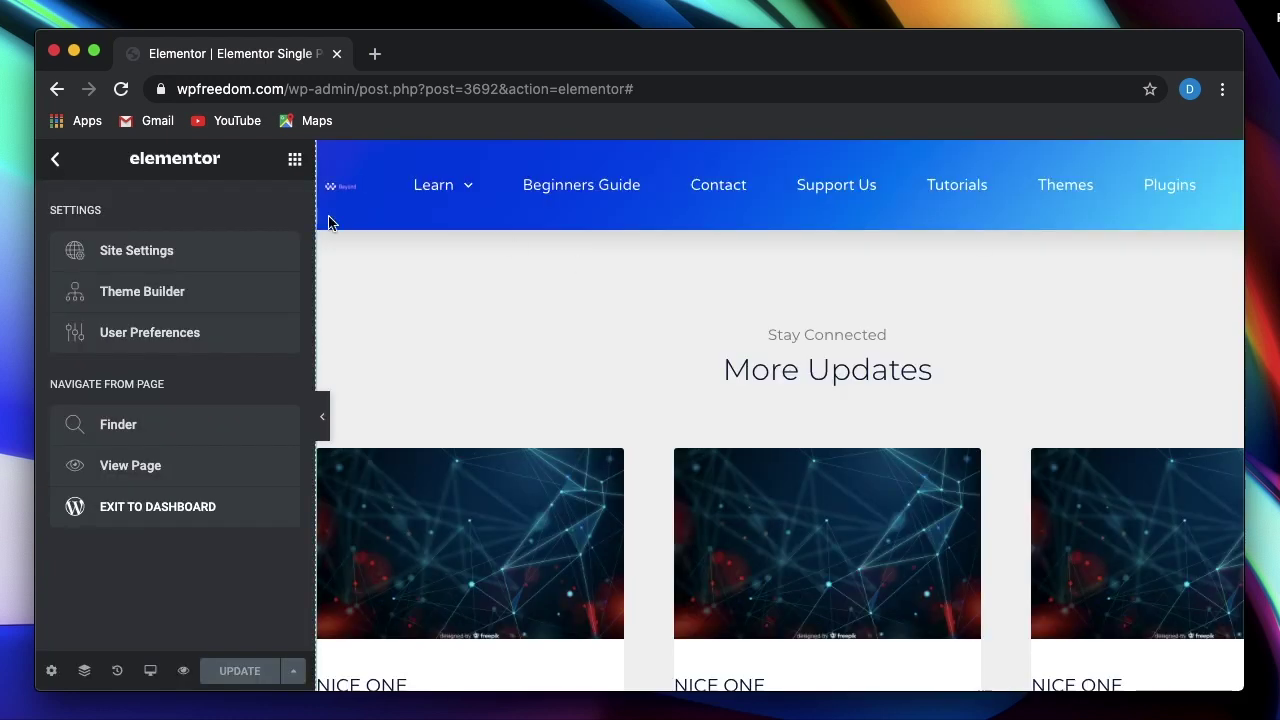
pyautogui.click(57, 163)
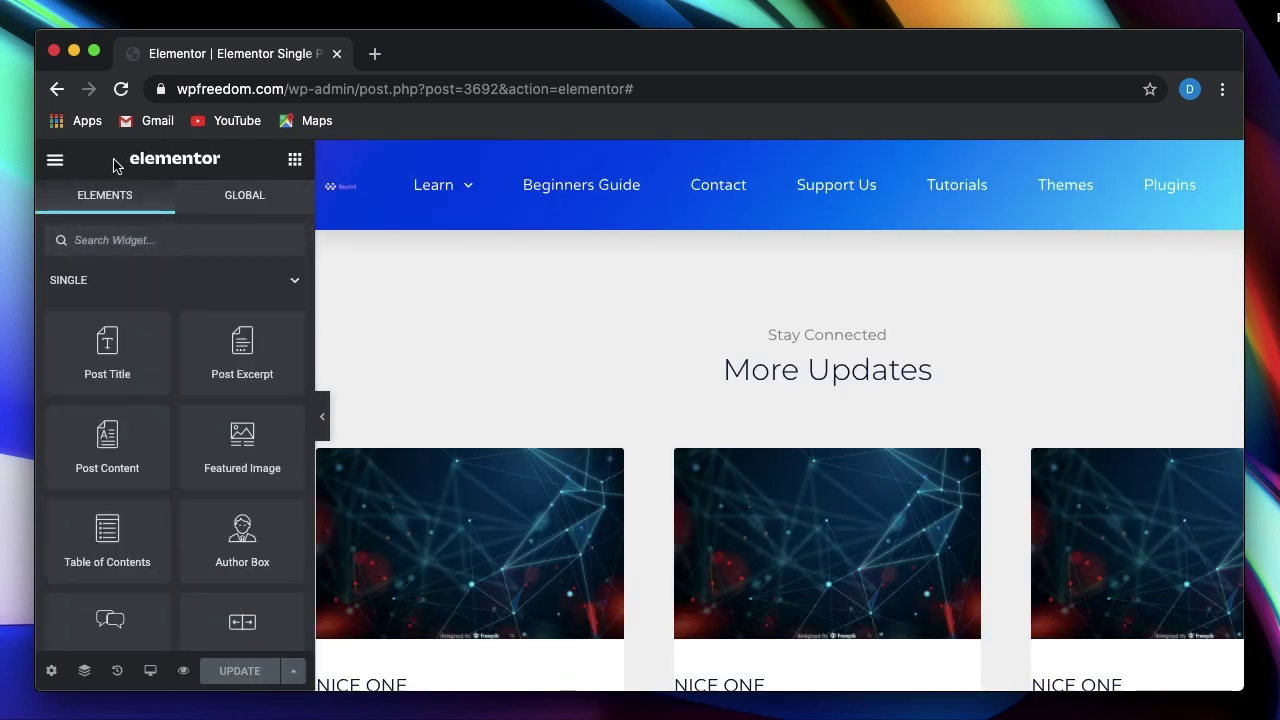